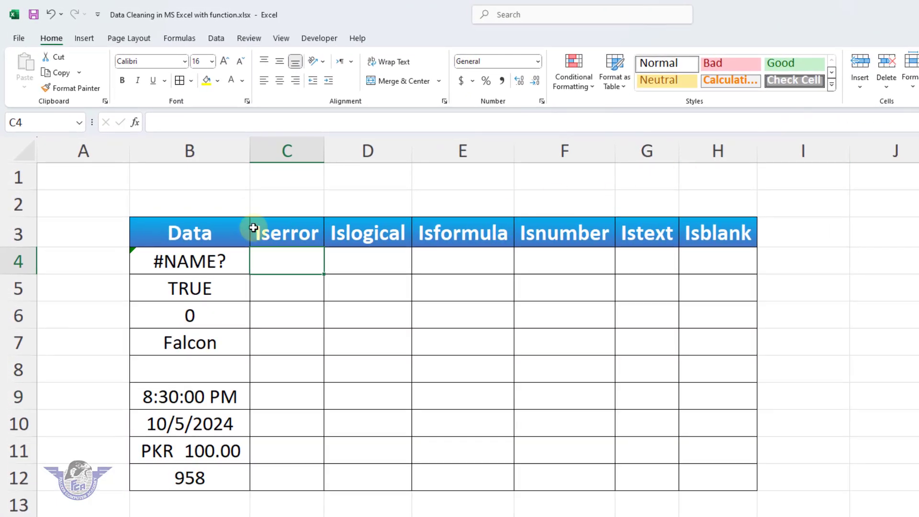
Step: Enter the incomplete formula =sum in cell B4, the first cell of the Data column
{"action": "left_click", "coordinate": [228, 269]}
{"action": "type", "text": "=sum"}
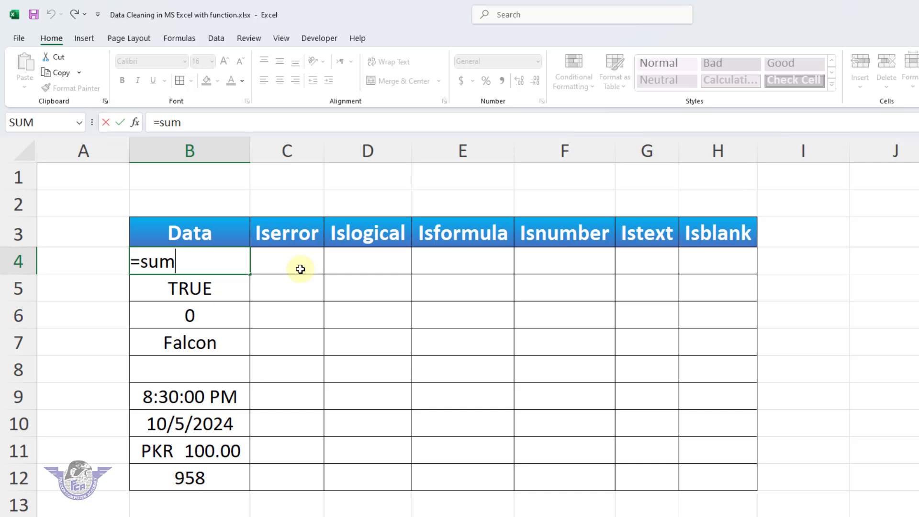
{"action": "key", "text": "Return"}
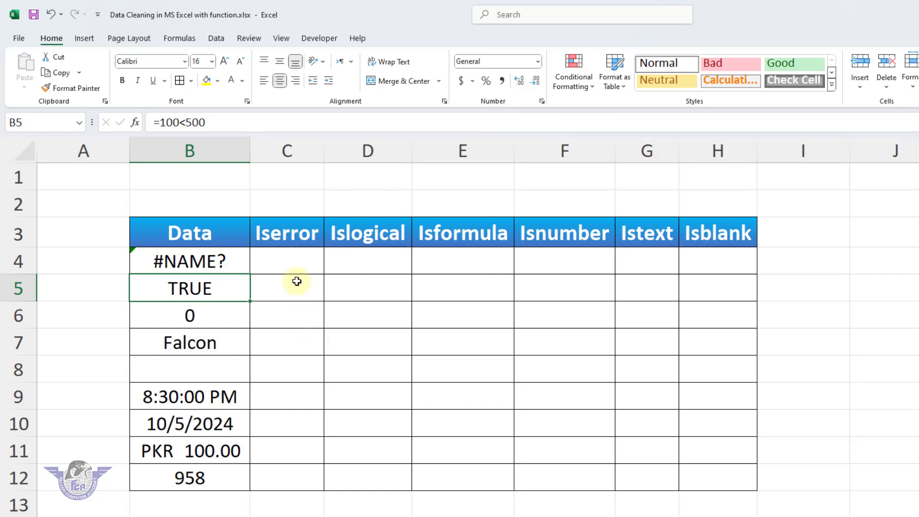
Step: Enter the formula =ISERROR(B4) in cell C4 of the Iserror column
{"action": "left_click", "coordinate": [291, 263]}
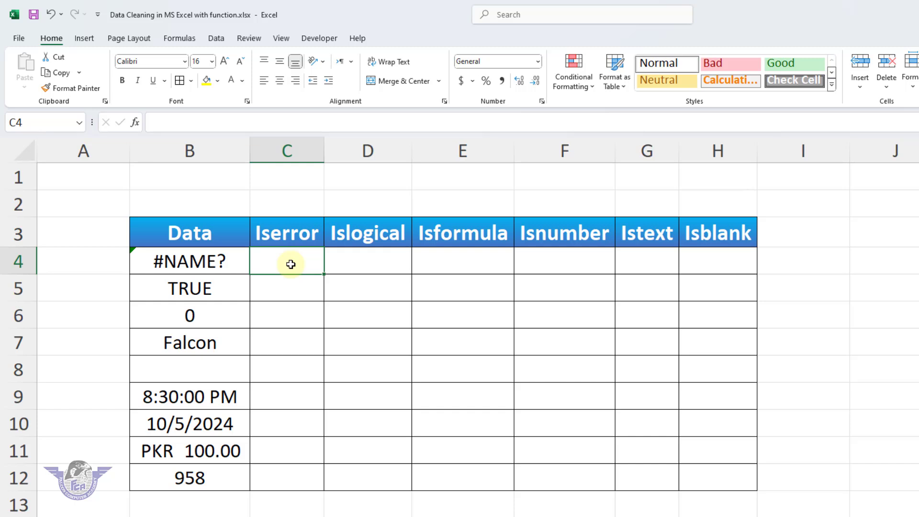
{"action": "type", "text": "=iser"}
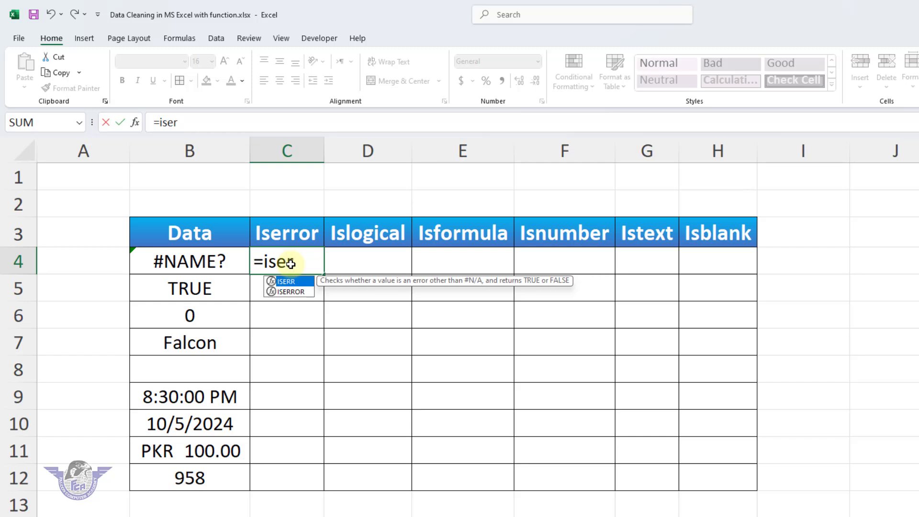
{"action": "type", "text": "r"}
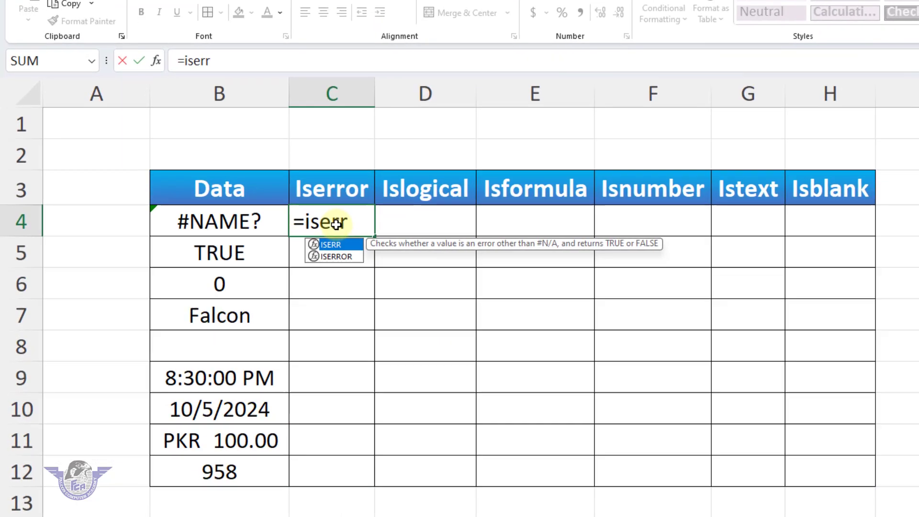
{"action": "key", "text": "Down"}
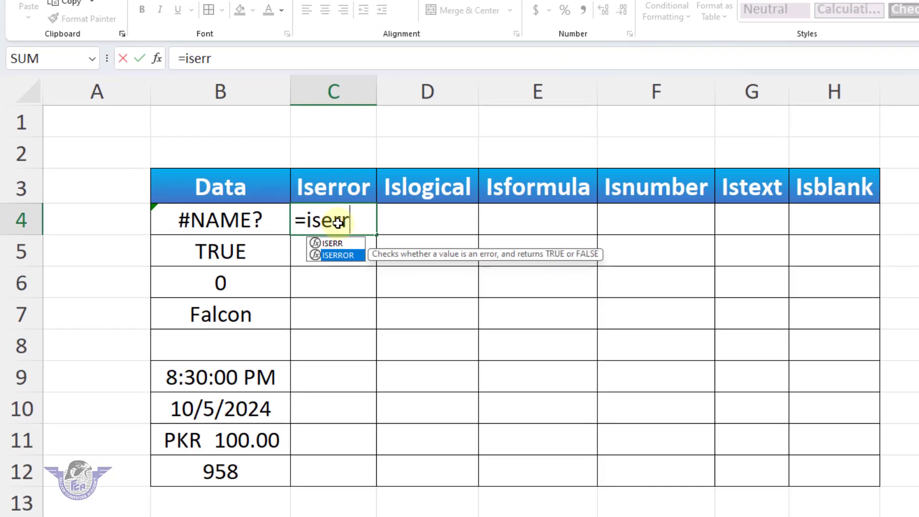
{"action": "key", "text": "Tab"}
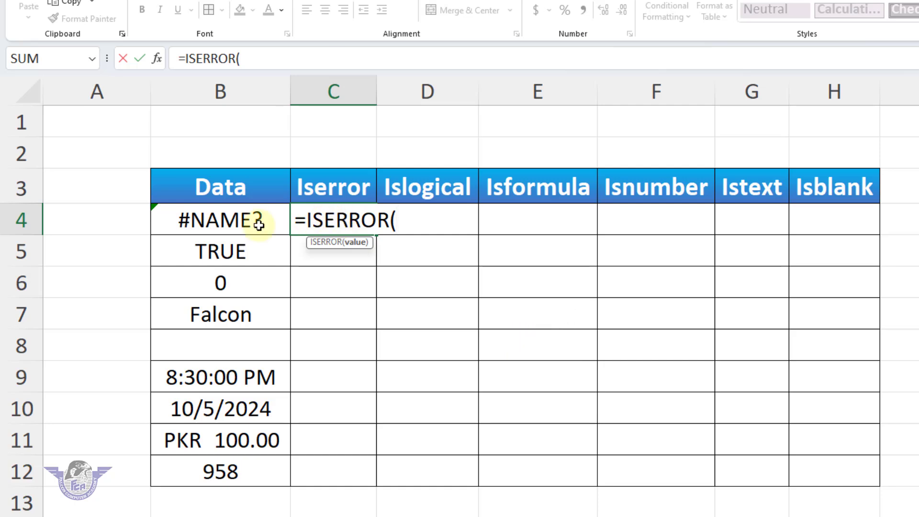
{"action": "left_click", "coordinate": [239, 222]}
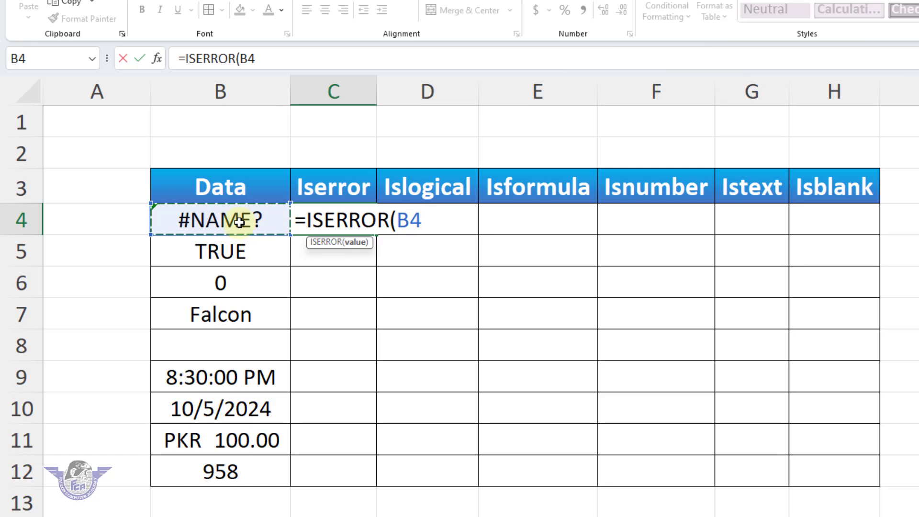
{"action": "type", "text": ")"}
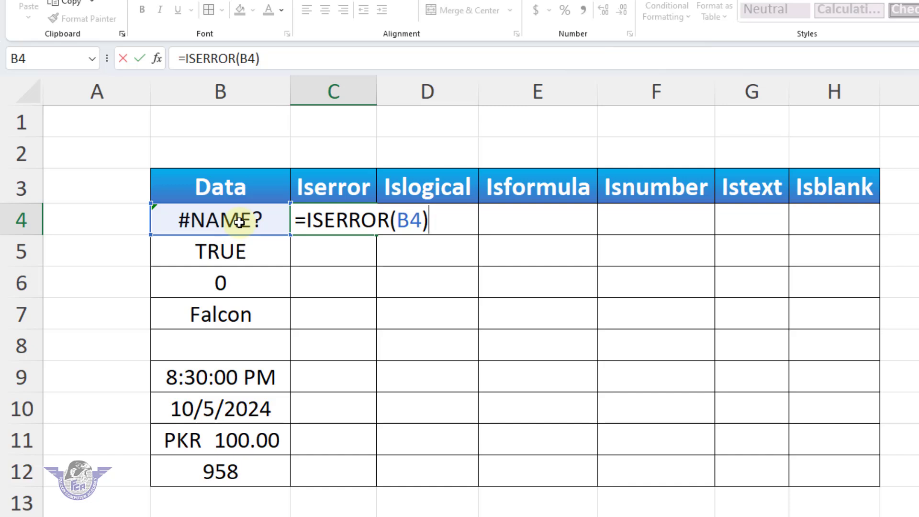
{"action": "key", "text": "Return"}
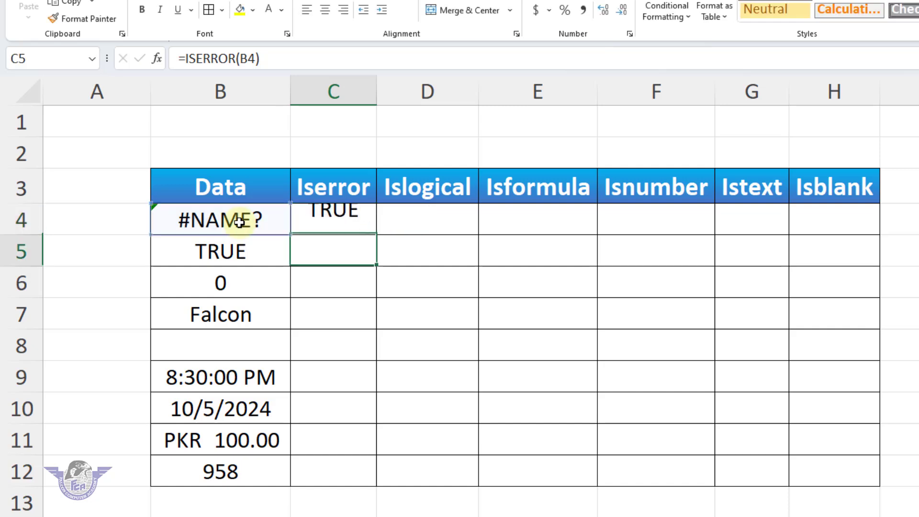
Step: Fill the ISERROR formula from C4 down to C12
{"action": "left_click", "coordinate": [329, 226]}
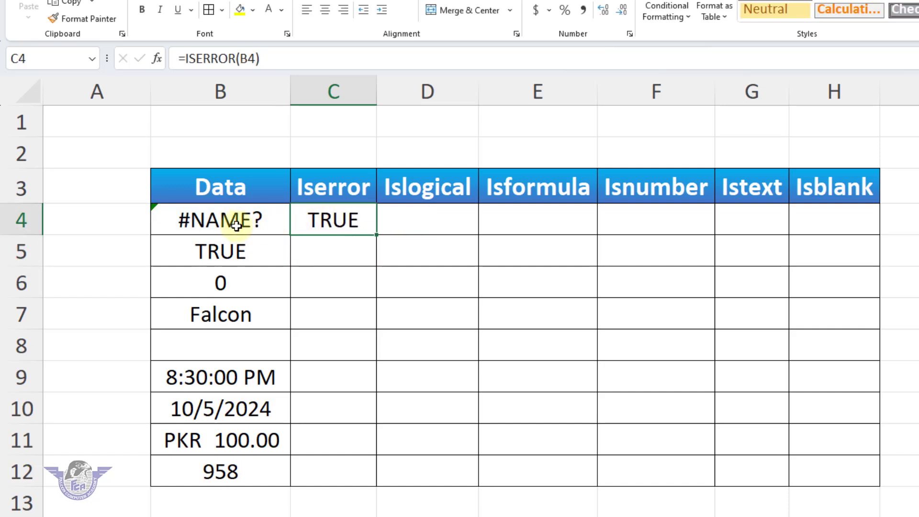
{"action": "left_click_drag", "start_coordinate": [378, 236], "coordinate": [381, 482]}
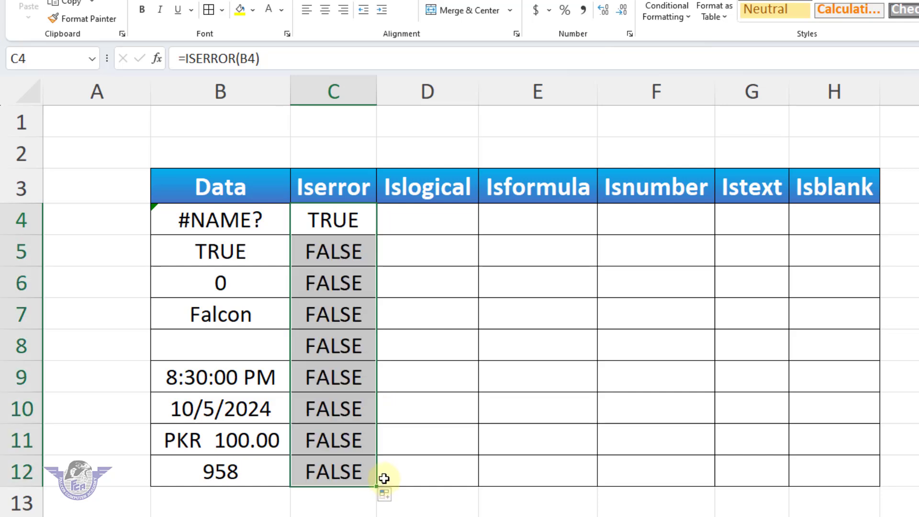
{"action": "left_click", "coordinate": [342, 249]}
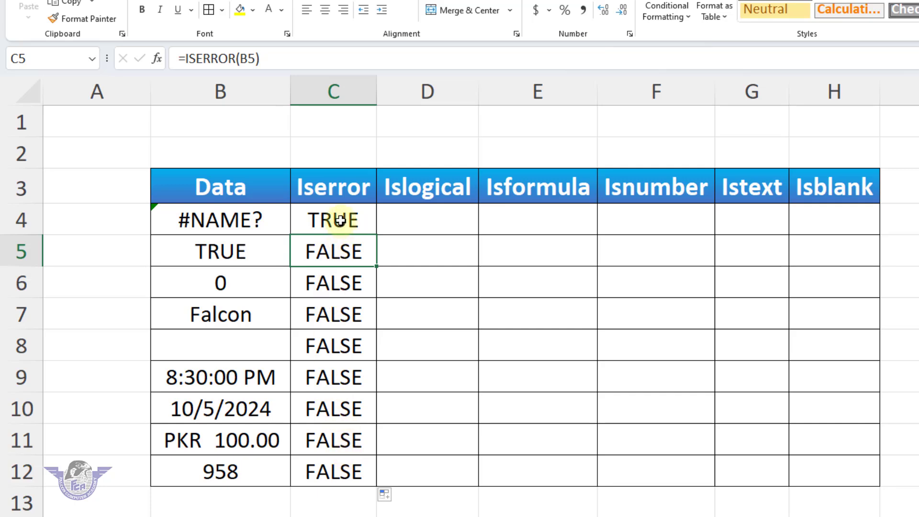
Step: Add a Text That Contains conditional formatting rule to C4:H12 for the text True, with Yellow Fill with Dark Yellow Text
{"action": "left_click_drag", "start_coordinate": [340, 220], "coordinate": [812, 460]}
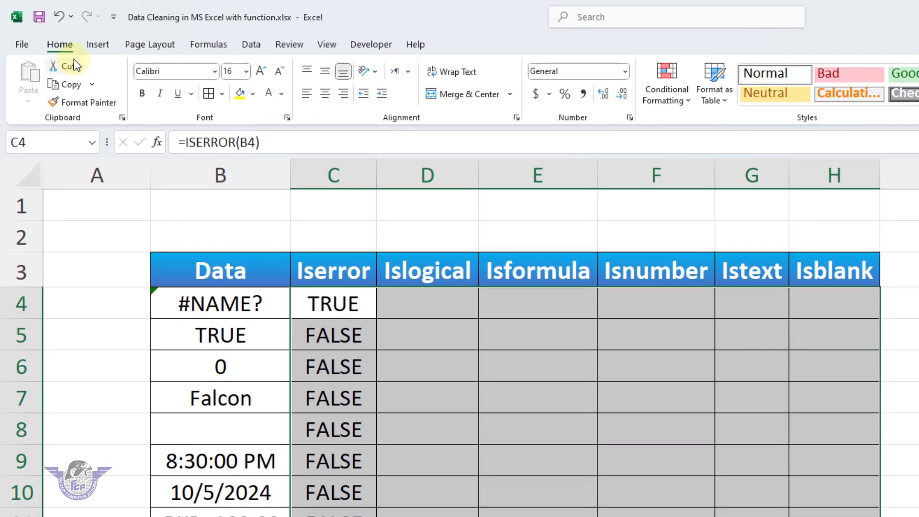
{"action": "left_click", "coordinate": [683, 100]}
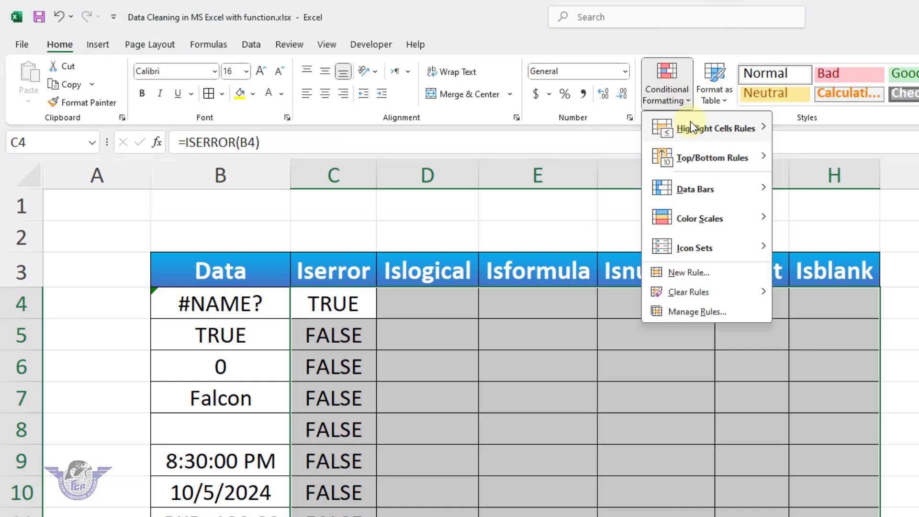
{"action": "mouse_move", "coordinate": [692, 125]}
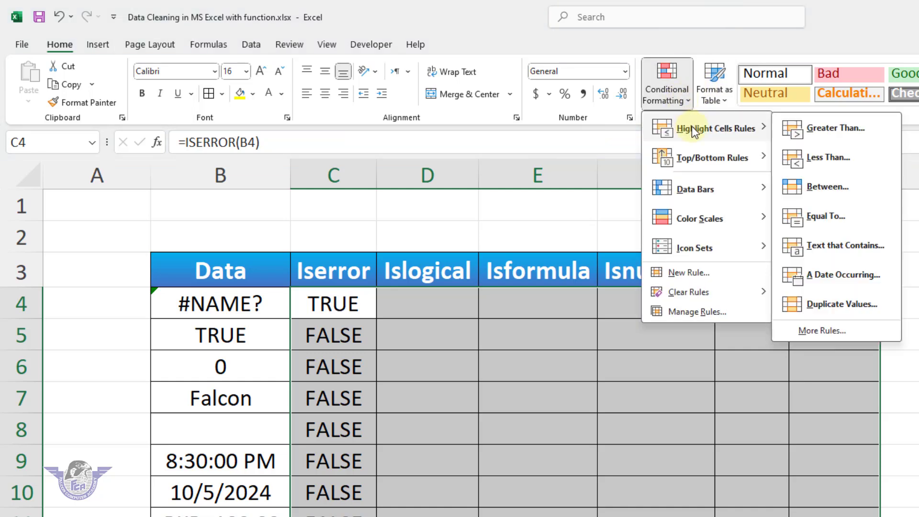
{"action": "left_click", "coordinate": [829, 245]}
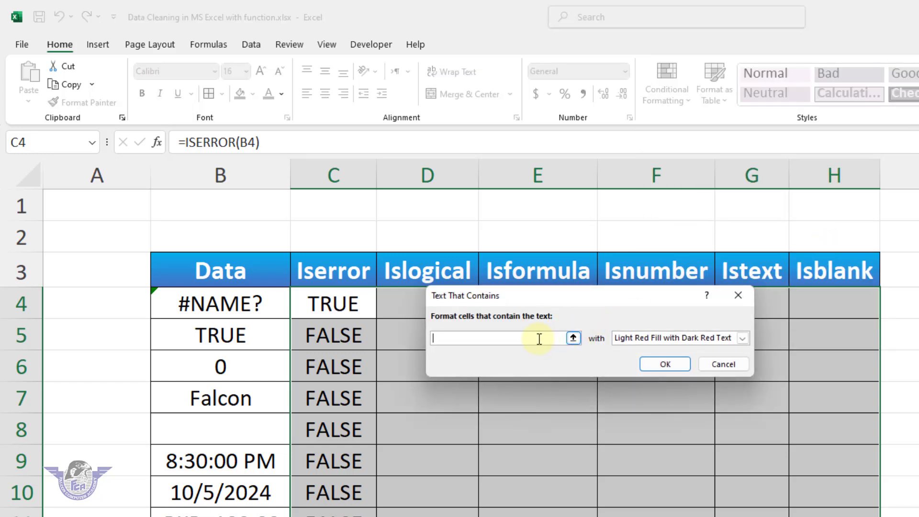
{"action": "type", "text": "Tru"}
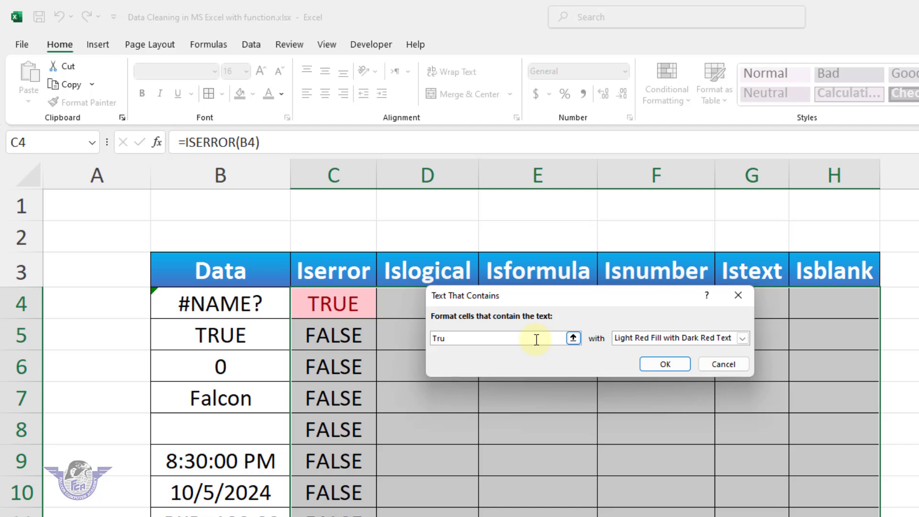
{"action": "type", "text": "e"}
{"action": "left_click", "coordinate": [637, 339]}
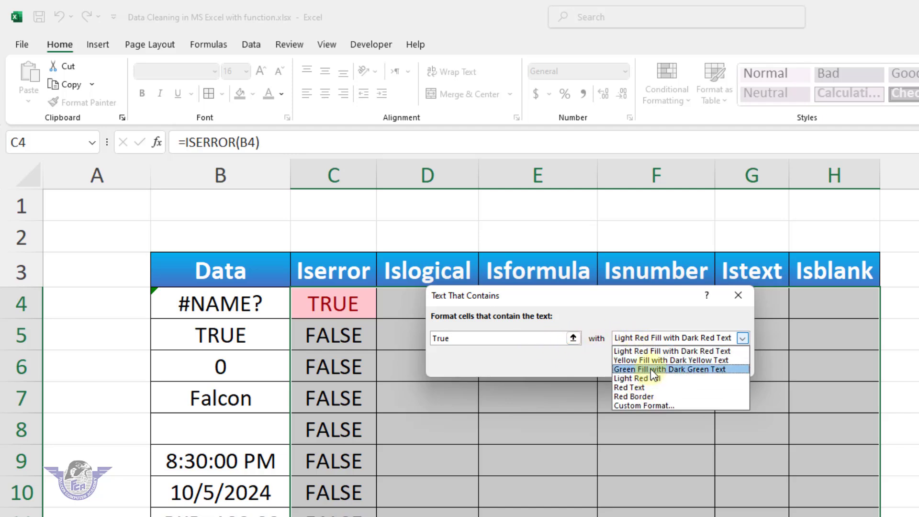
{"action": "left_click", "coordinate": [663, 360]}
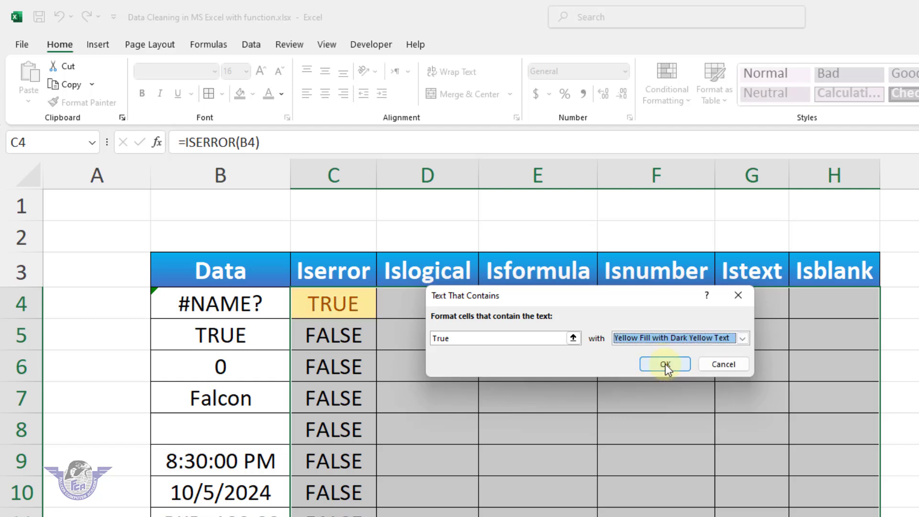
{"action": "left_click", "coordinate": [666, 364]}
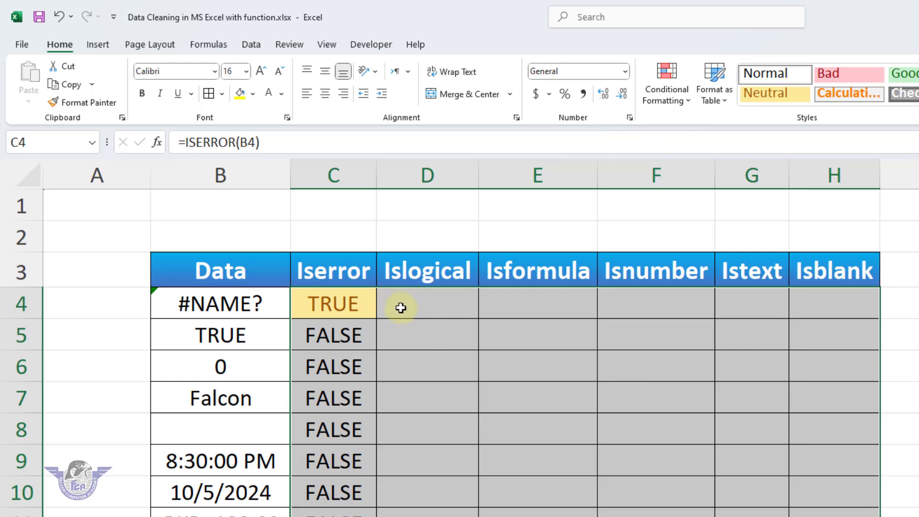
Step: Enter the formula =ISLOGICAL(B4) in cell D4 of the Islogical column
{"action": "left_click", "coordinate": [401, 307]}
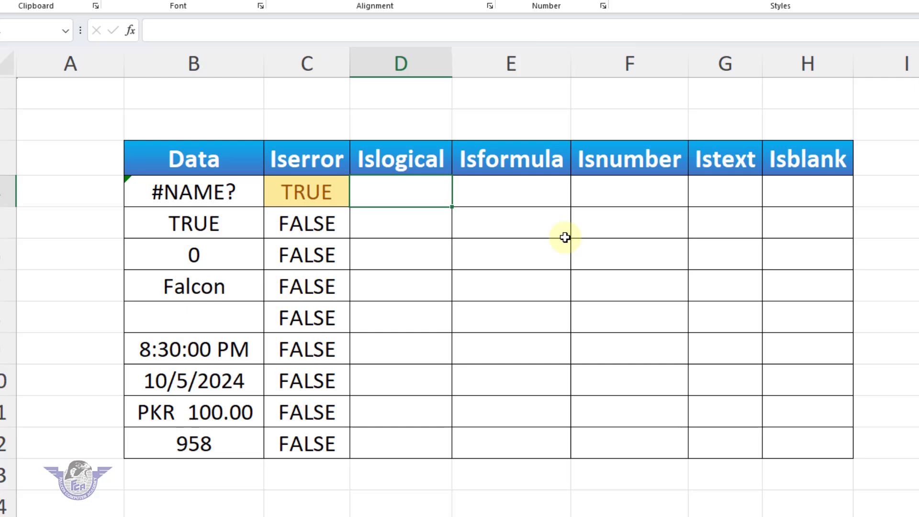
{"action": "type", "text": "=is"}
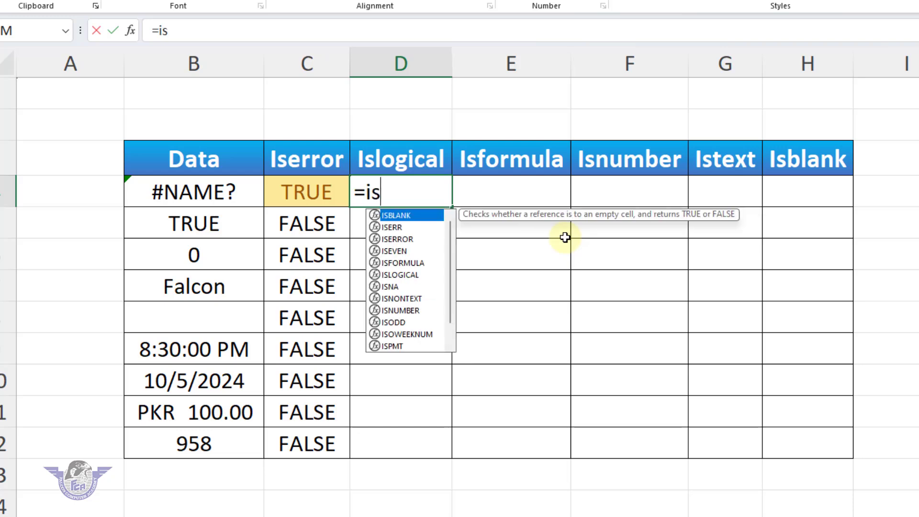
{"action": "type", "text": "lo"}
{"action": "key", "text": "Tab"}
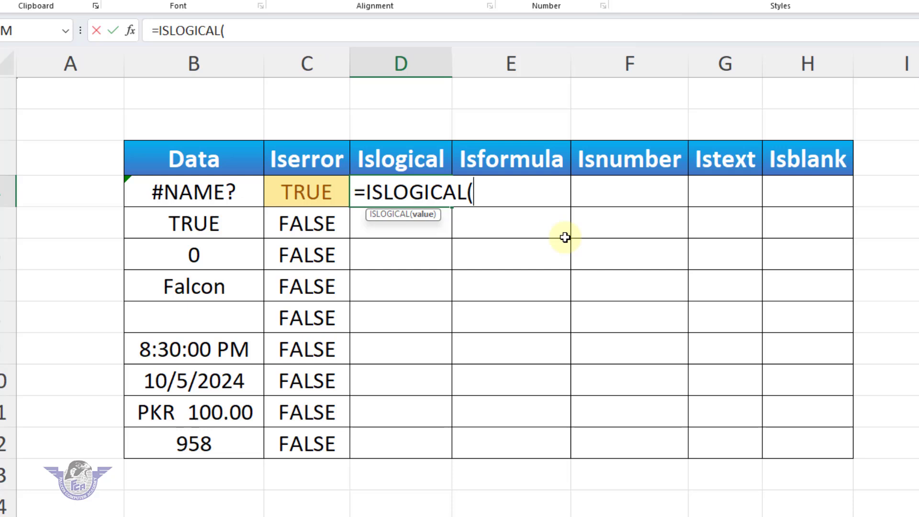
{"action": "left_click", "coordinate": [212, 189]}
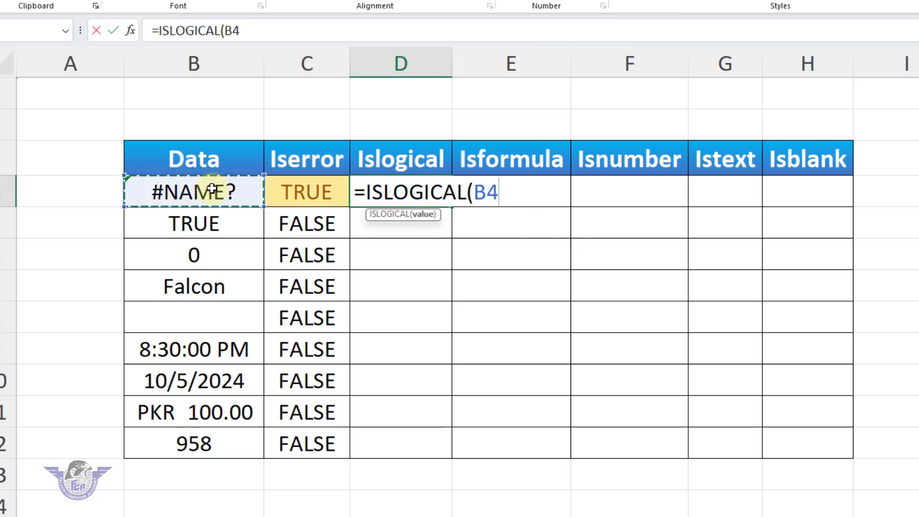
{"action": "type", "text": ")"}
{"action": "key", "text": "Return"}
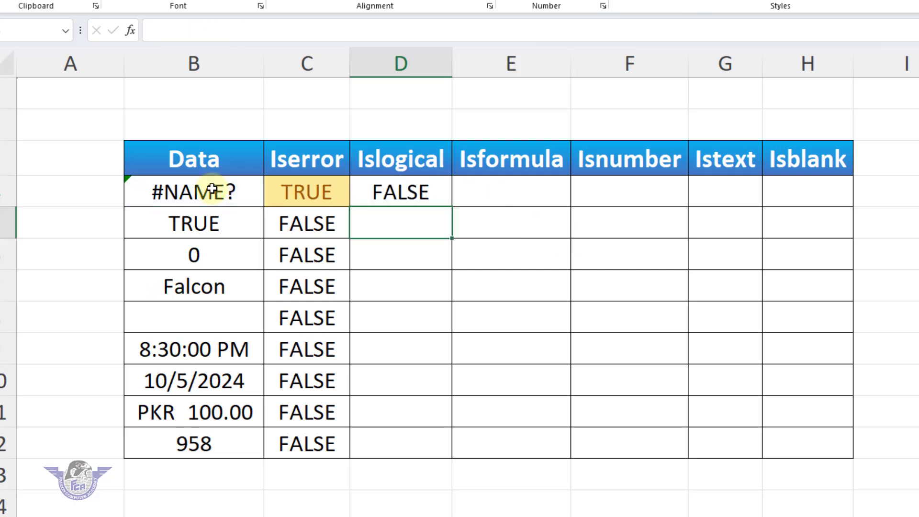
Step: Review the formulas behind B4 and B5, and fill the ISLOGICAL formula from D4 down to D12
{"action": "left_click", "coordinate": [229, 189]}
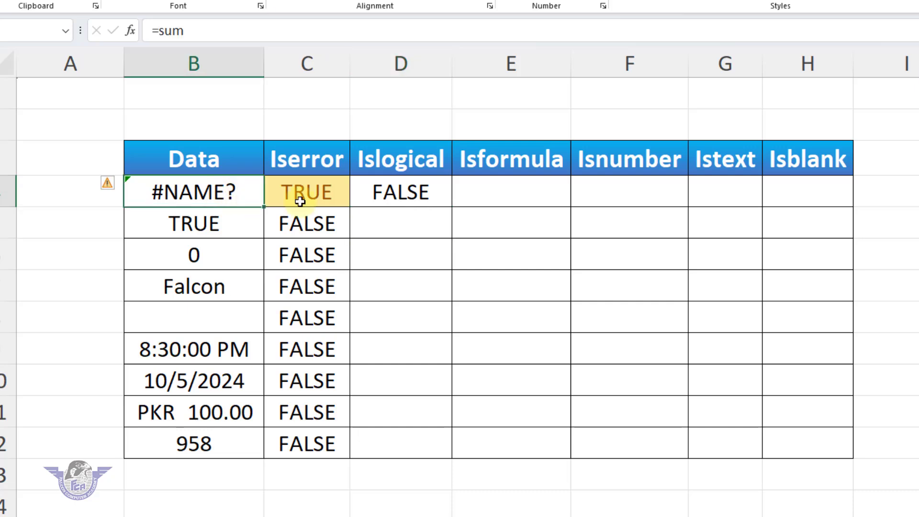
{"action": "left_click", "coordinate": [421, 194]}
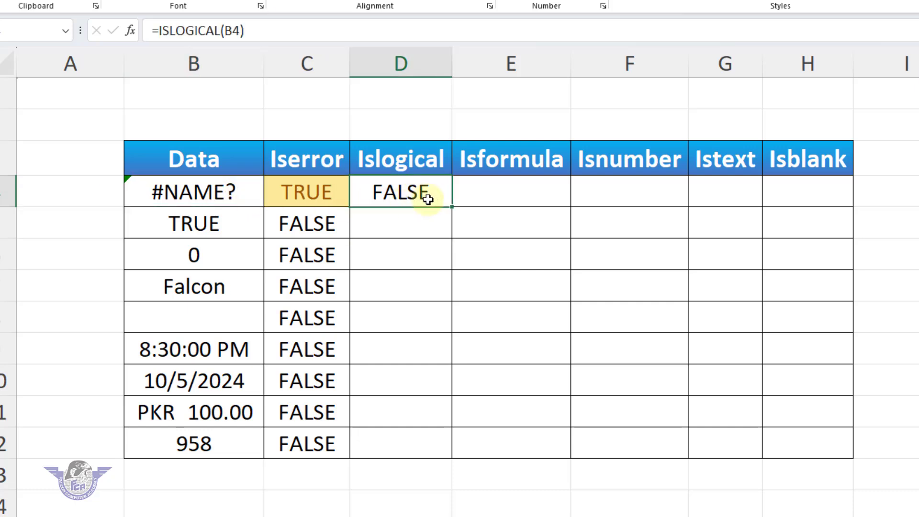
{"action": "left_click", "coordinate": [217, 225]}
{"action": "double_click", "coordinate": [226, 225]}
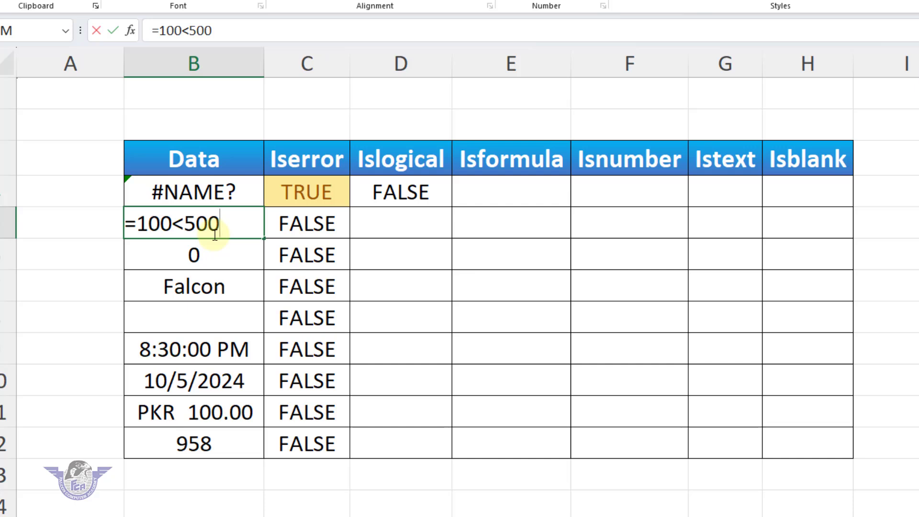
{"action": "key", "text": "ctrl+Return"}
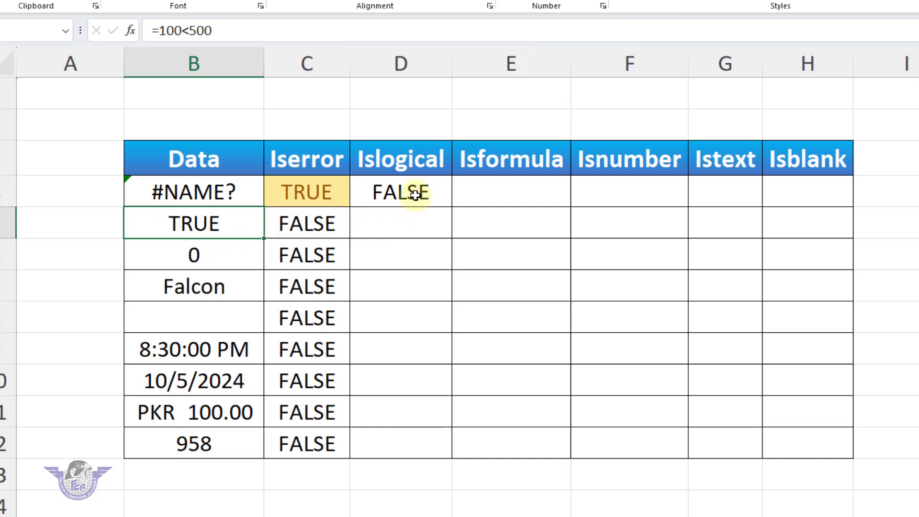
{"action": "left_click", "coordinate": [415, 194]}
{"action": "left_click_drag", "start_coordinate": [452, 207], "coordinate": [455, 239]}
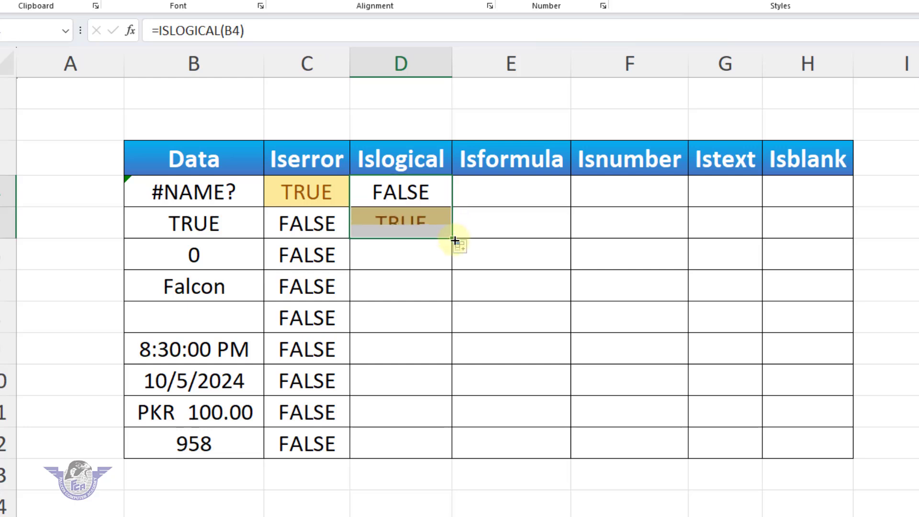
{"action": "left_click", "coordinate": [417, 229]}
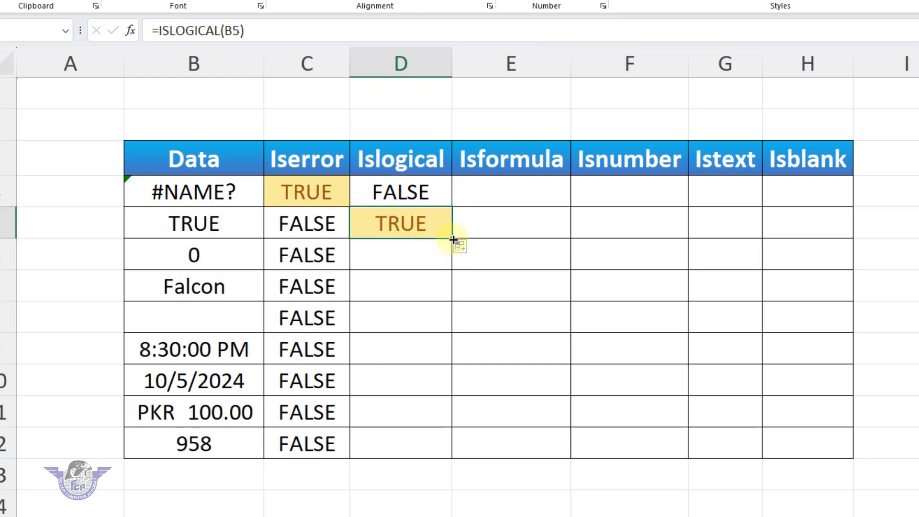
{"action": "left_click_drag", "start_coordinate": [454, 239], "coordinate": [454, 449]}
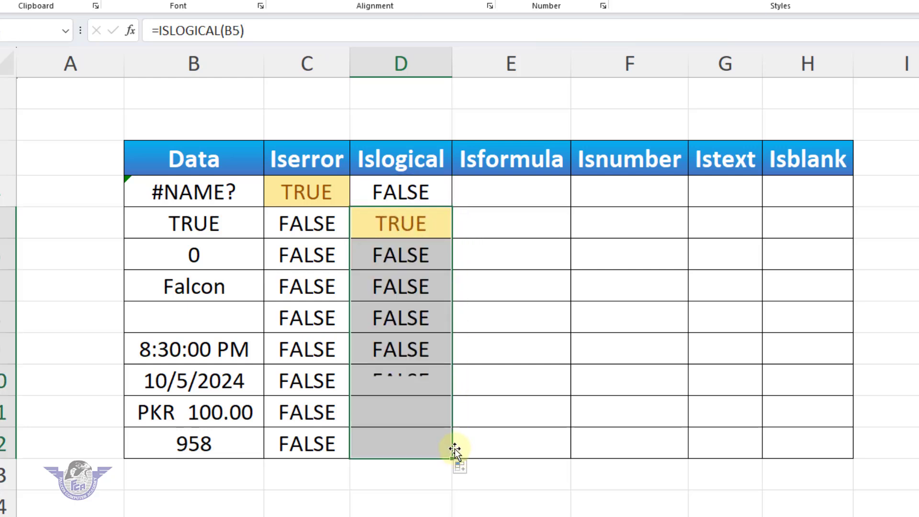
Step: Enter the formula =ISFORMULA(B4) in cell E4 of the Isformula column
{"action": "left_click", "coordinate": [510, 199]}
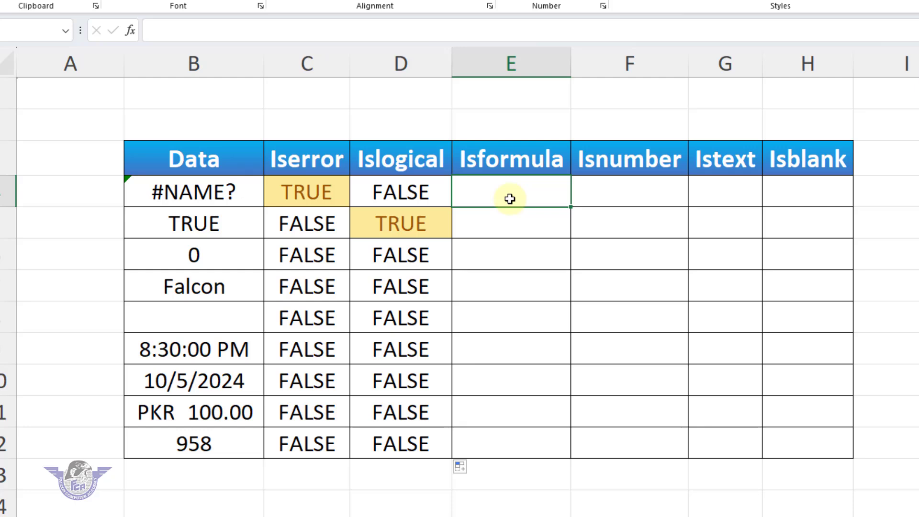
{"action": "type", "text": "="}
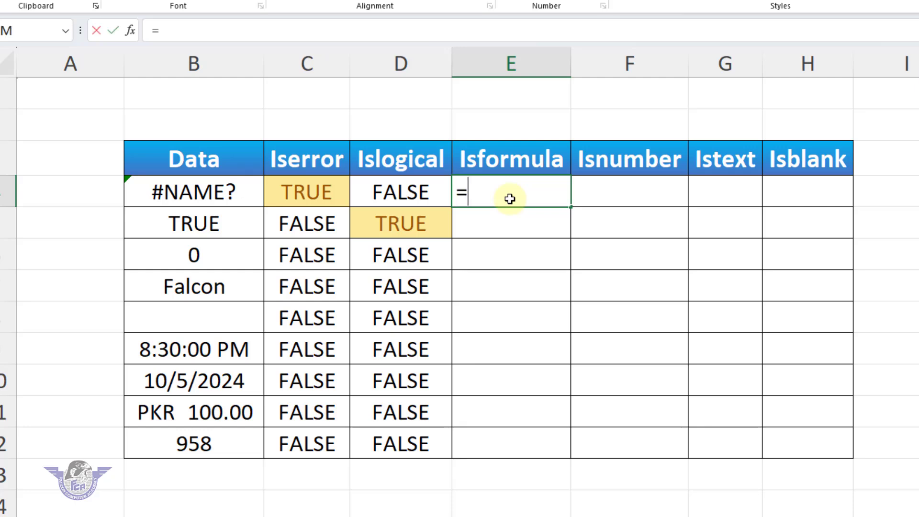
{"action": "type", "text": "isfo"}
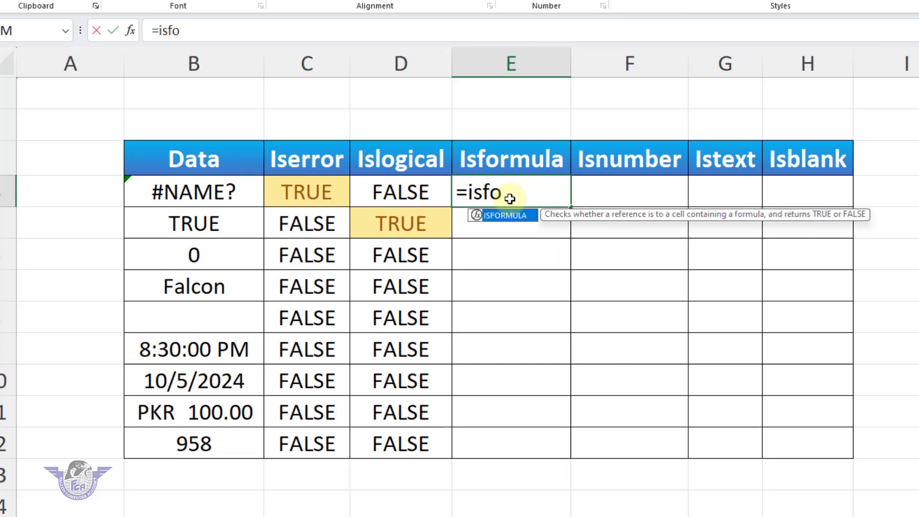
{"action": "key", "text": "Tab"}
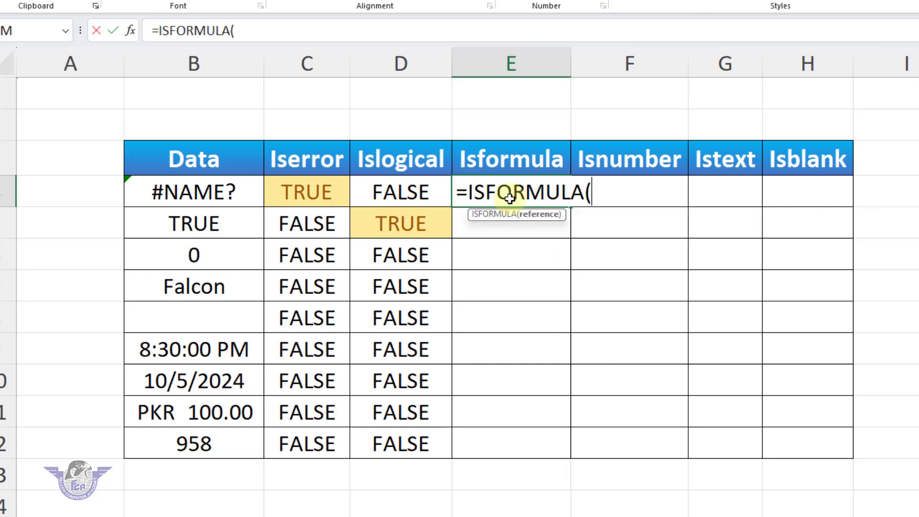
{"action": "left_click", "coordinate": [233, 197]}
{"action": "type", "text": ")"}
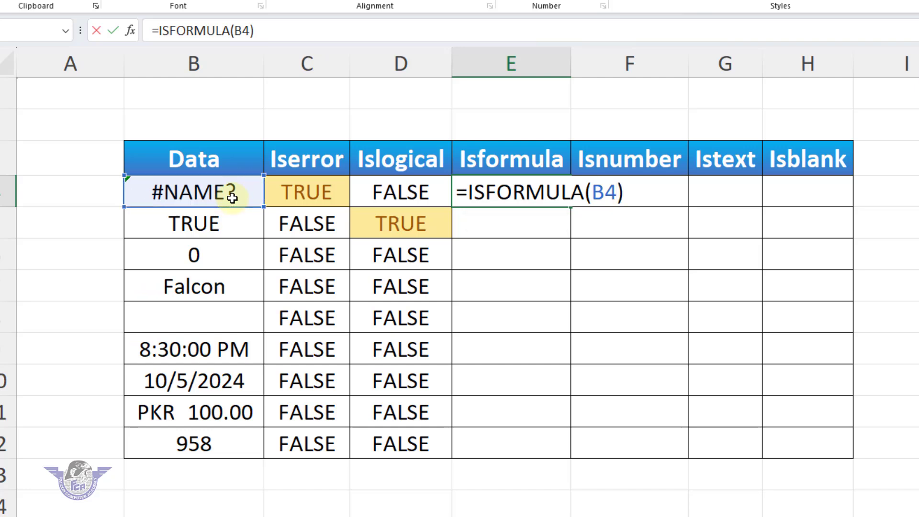
{"action": "key", "text": "Return"}
Step: Review the formula behind B4, and fill the ISFORMULA formula from E4 down to E12
{"action": "left_click", "coordinate": [232, 198]}
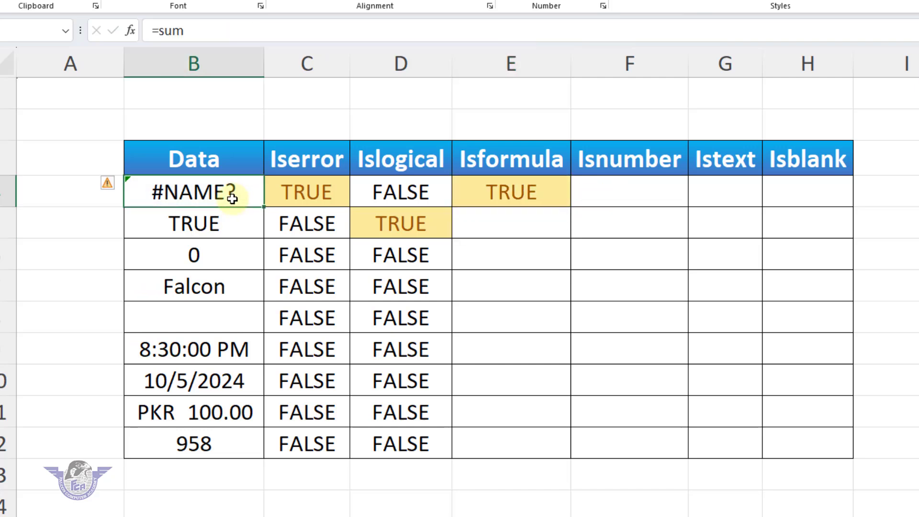
{"action": "double_click", "coordinate": [232, 197]}
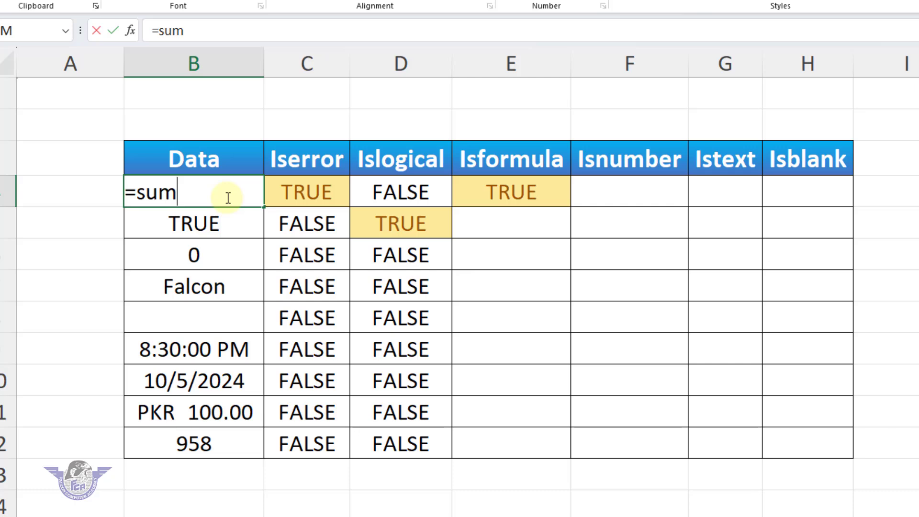
{"action": "key", "text": "Escape"}
{"action": "left_click", "coordinate": [532, 188]}
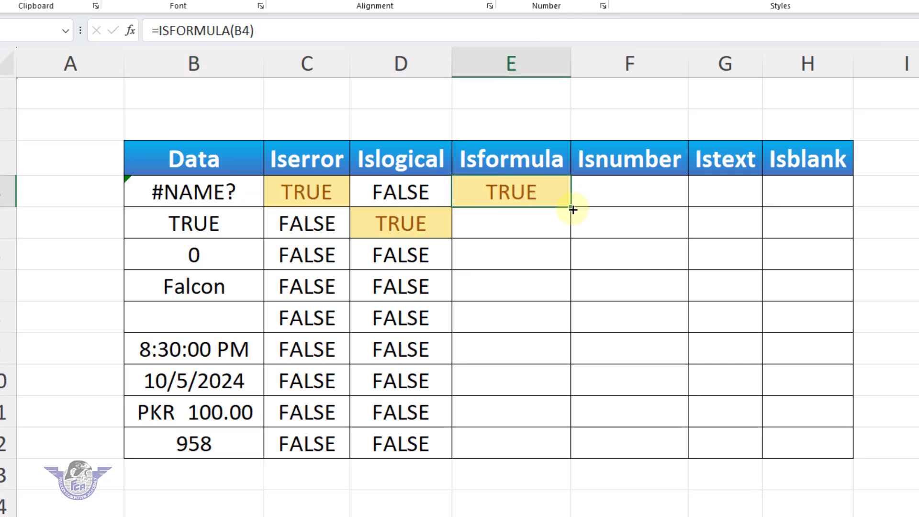
{"action": "left_click_drag", "start_coordinate": [573, 223], "coordinate": [549, 443]}
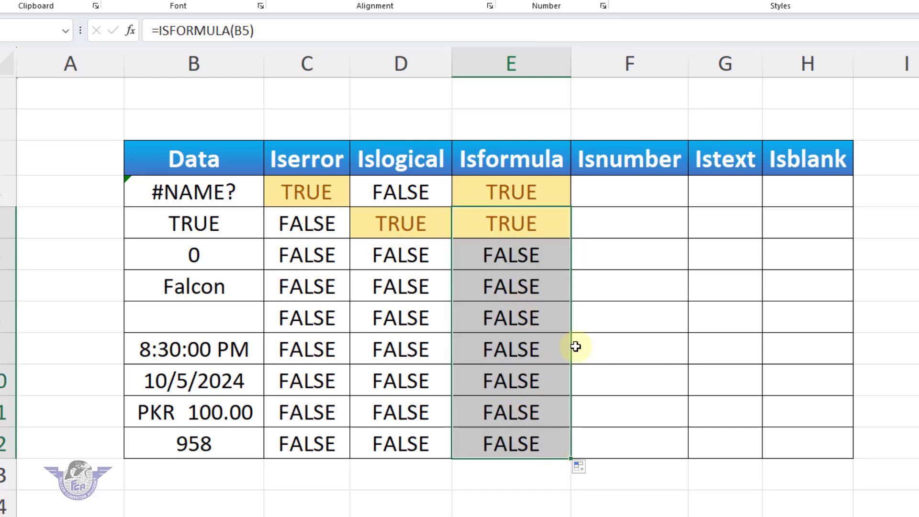
Step: Enter the formula =ISNUMBER(B4) in cell F4 of the Isnumber column and fill it down to F12
{"action": "left_click", "coordinate": [636, 198]}
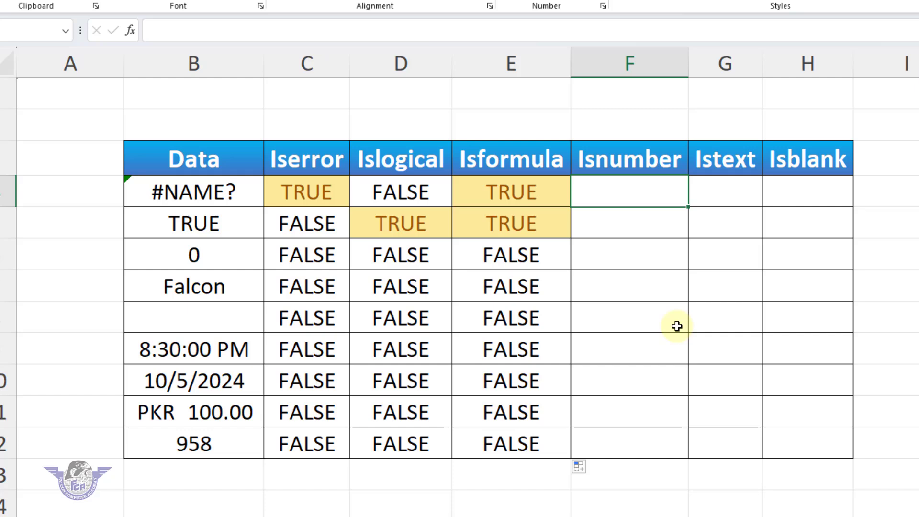
{"action": "type", "text": "=isnum"}
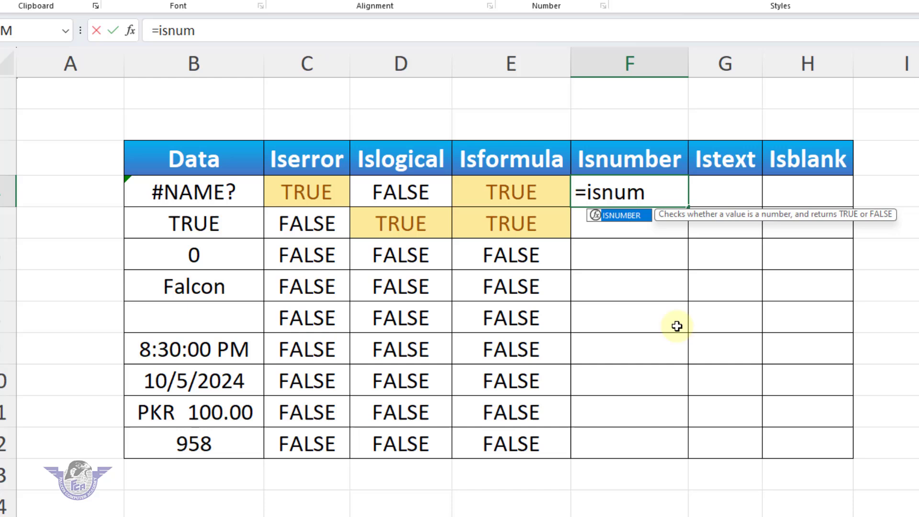
{"action": "key", "text": "Tab"}
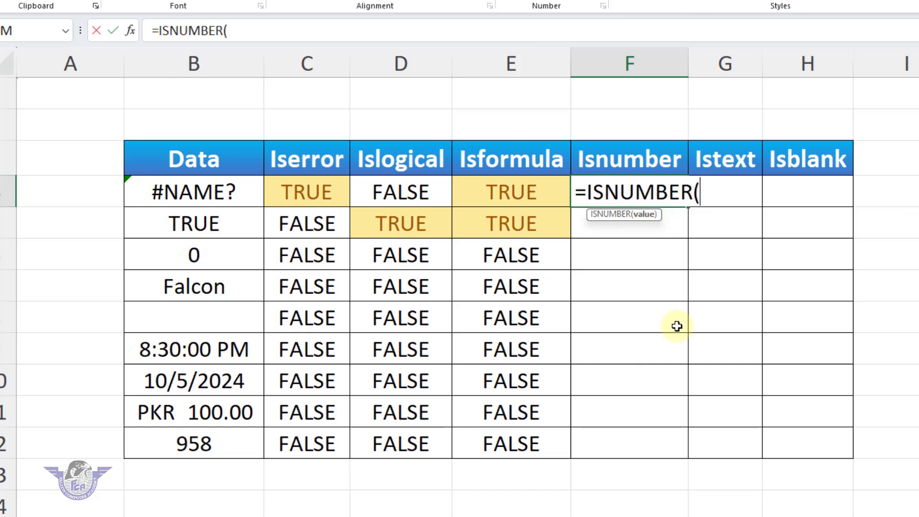
{"action": "left_click", "coordinate": [233, 190]}
{"action": "type", "text": ")"}
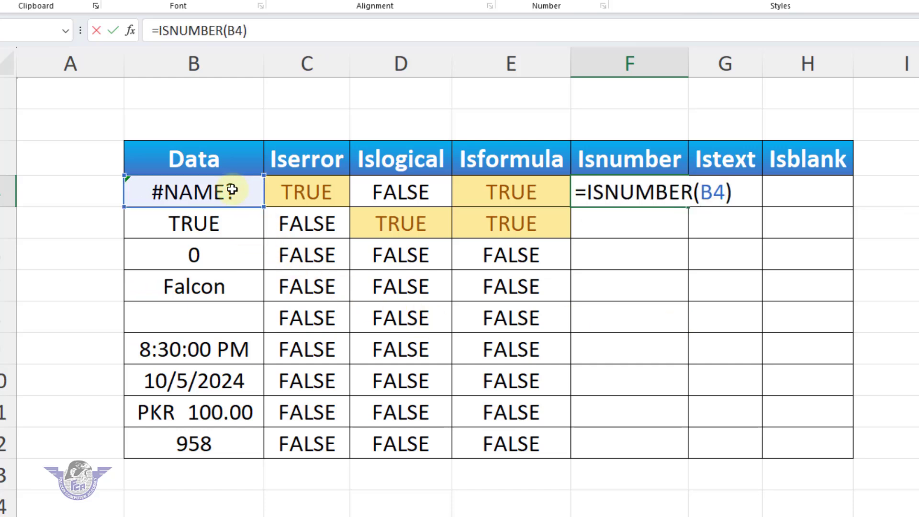
{"action": "key", "text": "Return"}
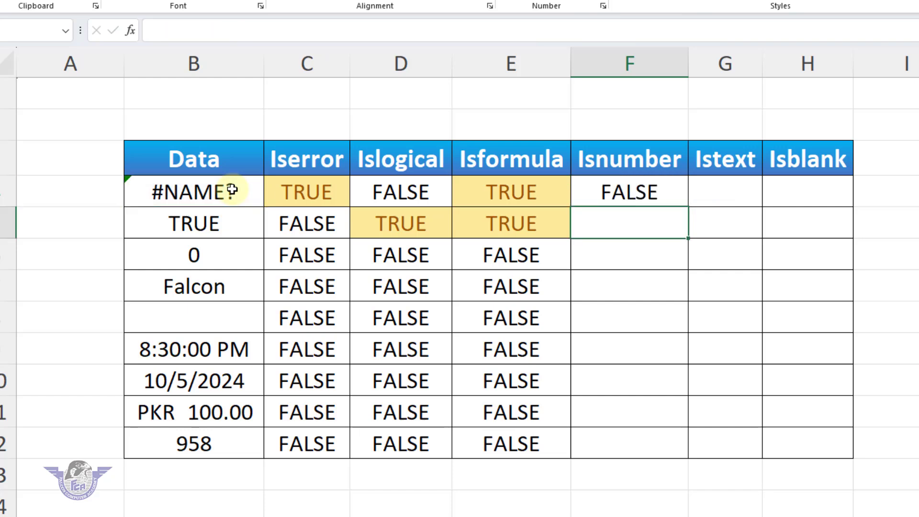
{"action": "left_click", "coordinate": [655, 191]}
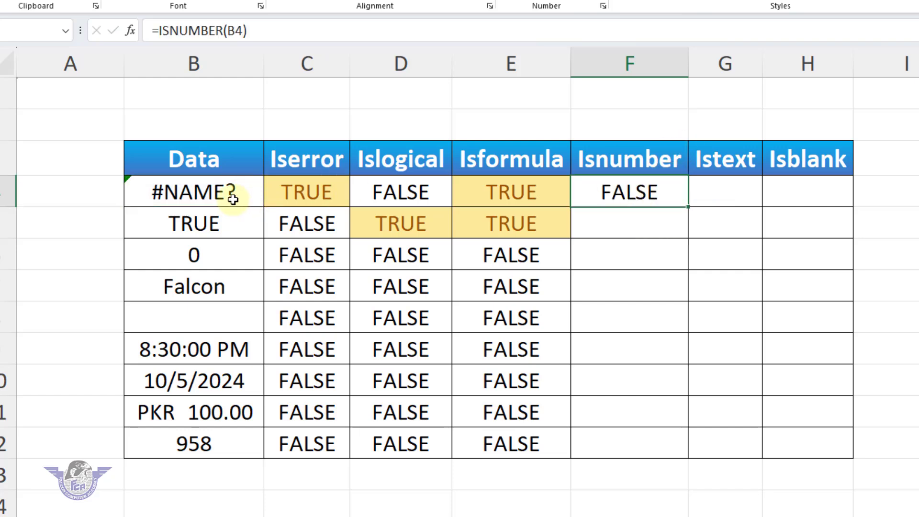
{"action": "left_click_drag", "start_coordinate": [688, 207], "coordinate": [654, 453]}
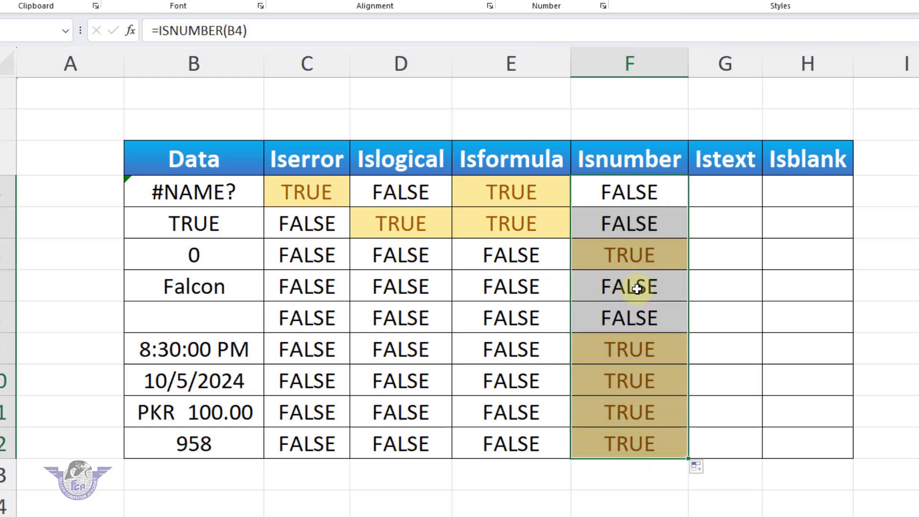
Step: Compare the zero, time, date, currency and number entries in the Data column with their Isnumber results
{"action": "left_click", "coordinate": [647, 255]}
{"action": "left_click", "coordinate": [205, 257]}
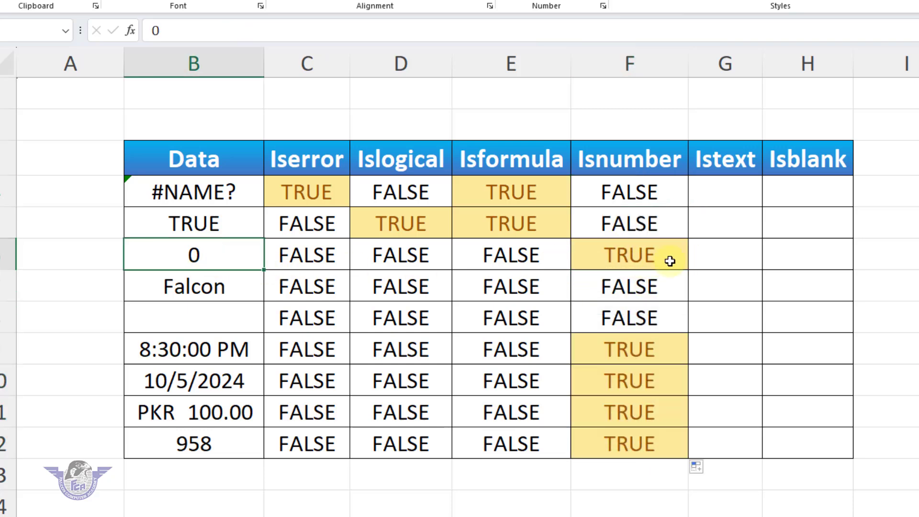
{"action": "left_click", "coordinate": [659, 259]}
{"action": "left_click", "coordinate": [240, 349]}
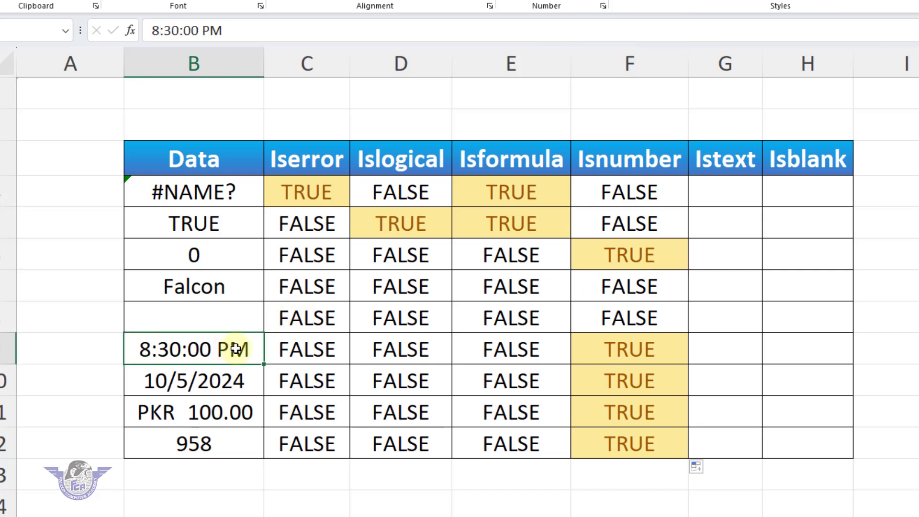
{"action": "left_click", "coordinate": [218, 381]}
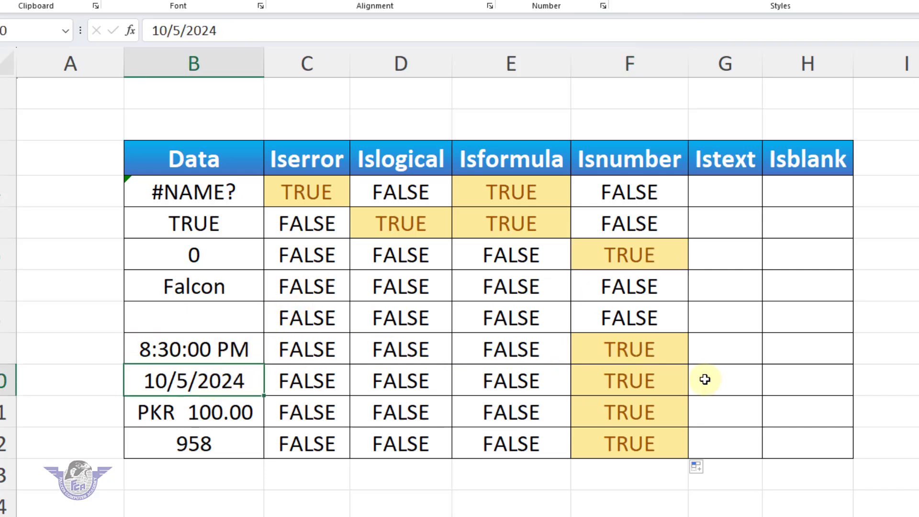
{"action": "left_click", "coordinate": [201, 410]}
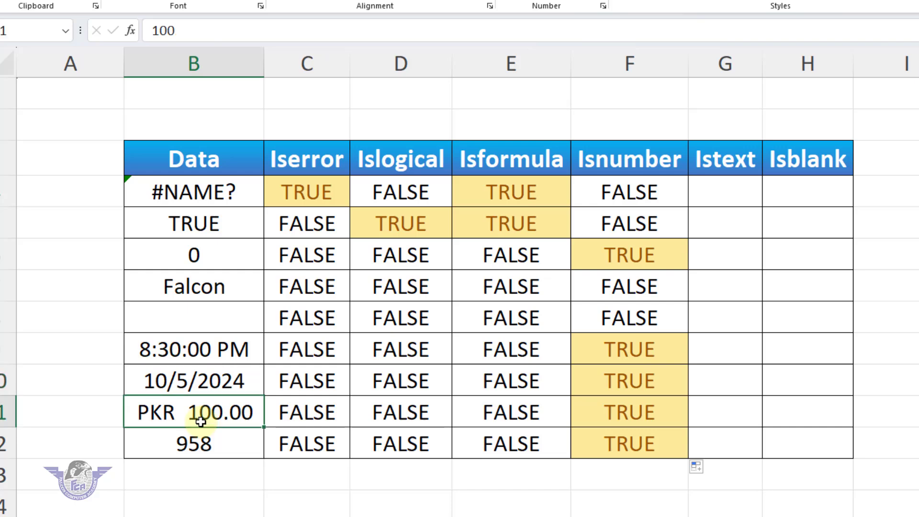
{"action": "left_click", "coordinate": [232, 445]}
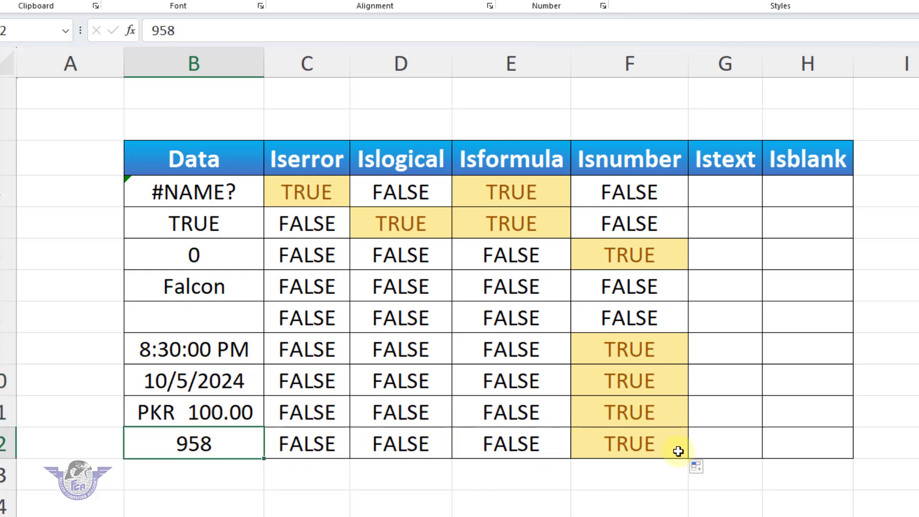
Step: Enter the formula =ISTEXT(B4) in cell G4 of the Istext column
{"action": "left_click", "coordinate": [732, 194]}
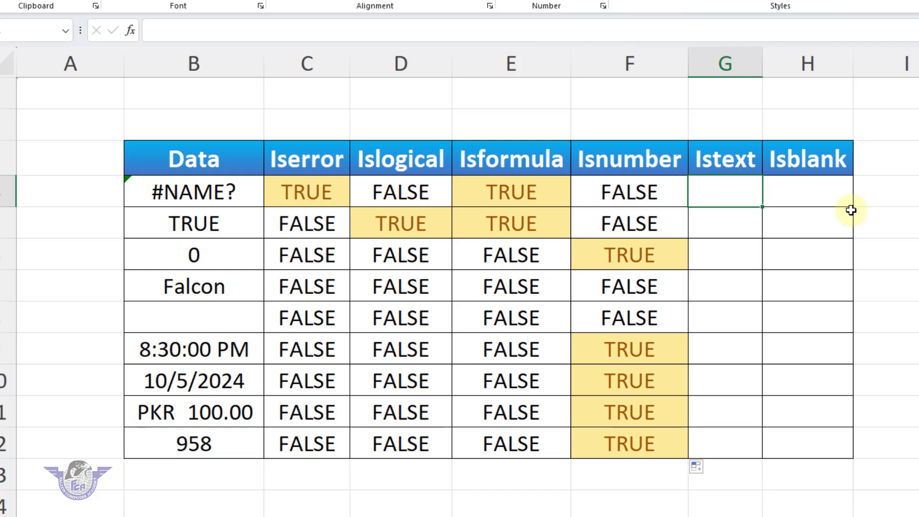
{"action": "type", "text": "="}
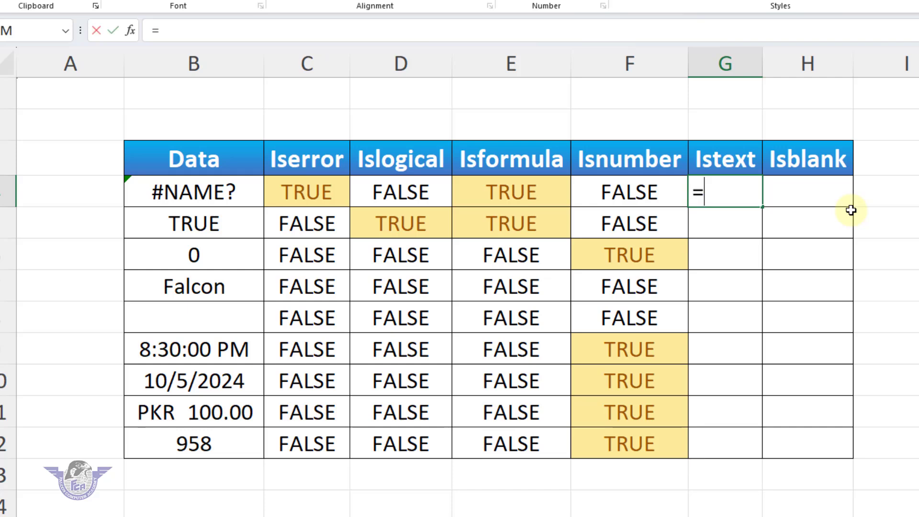
{"action": "type", "text": "istex"}
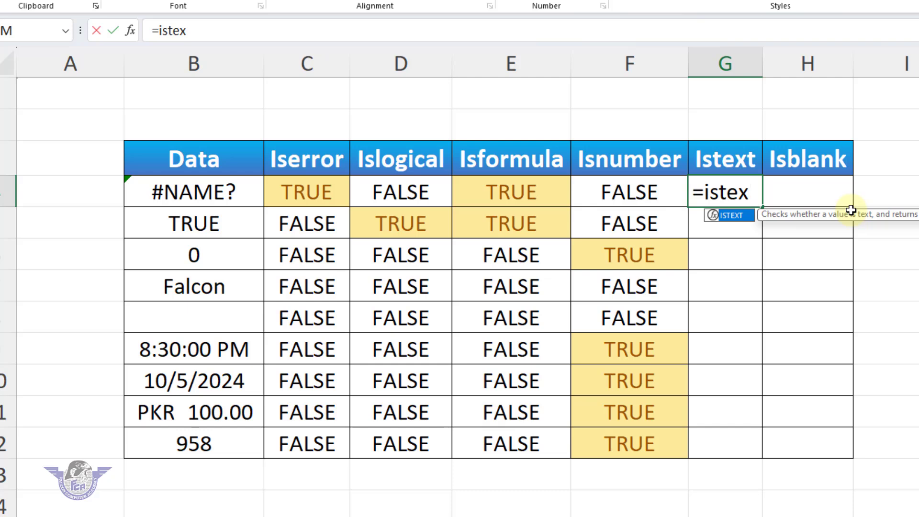
{"action": "key", "text": "Tab"}
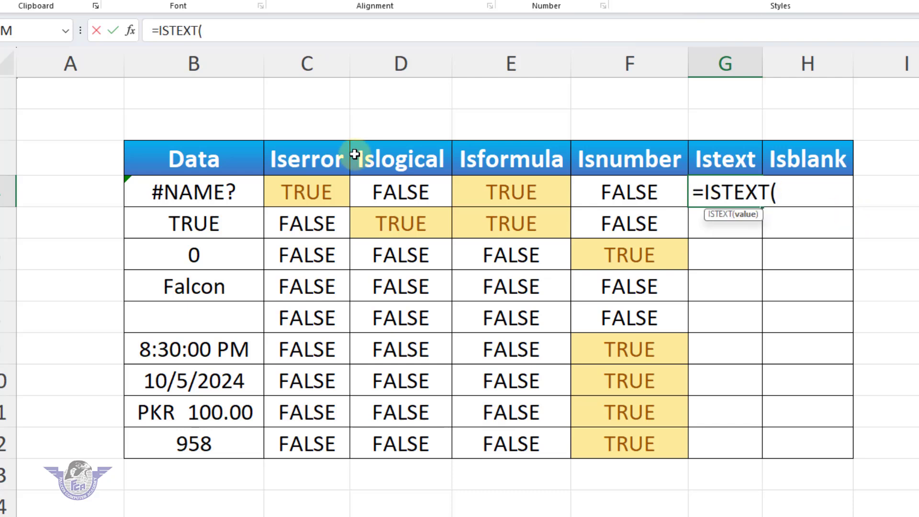
{"action": "left_click", "coordinate": [212, 197]}
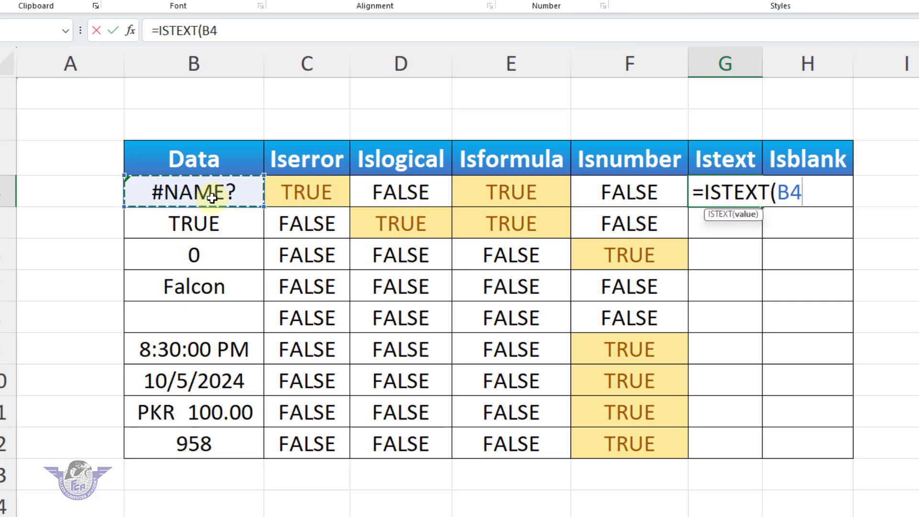
{"action": "type", "text": ")"}
{"action": "key", "text": "Return"}
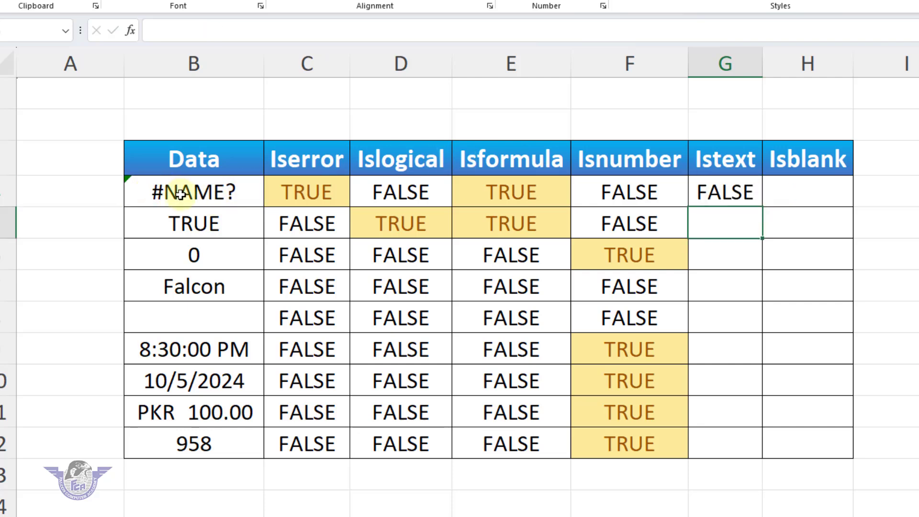
Step: Fill the ISTEXT formula from G4 down to G12, and check the result in the Falcon row
{"action": "left_click", "coordinate": [734, 199]}
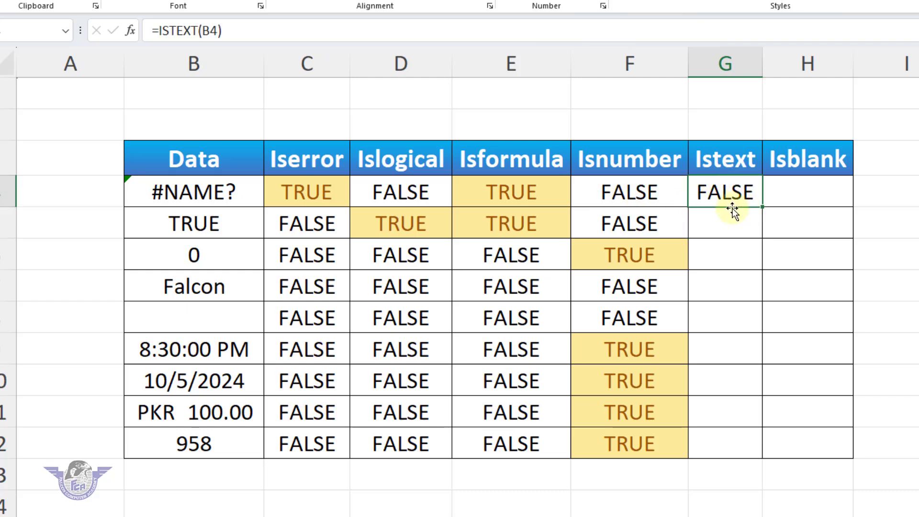
{"action": "left_click_drag", "start_coordinate": [762, 207], "coordinate": [755, 452]}
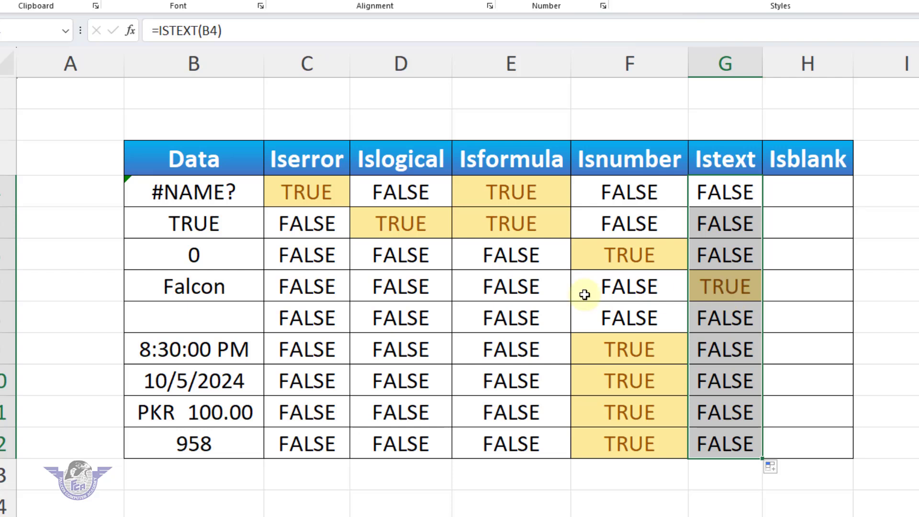
{"action": "left_click", "coordinate": [217, 288]}
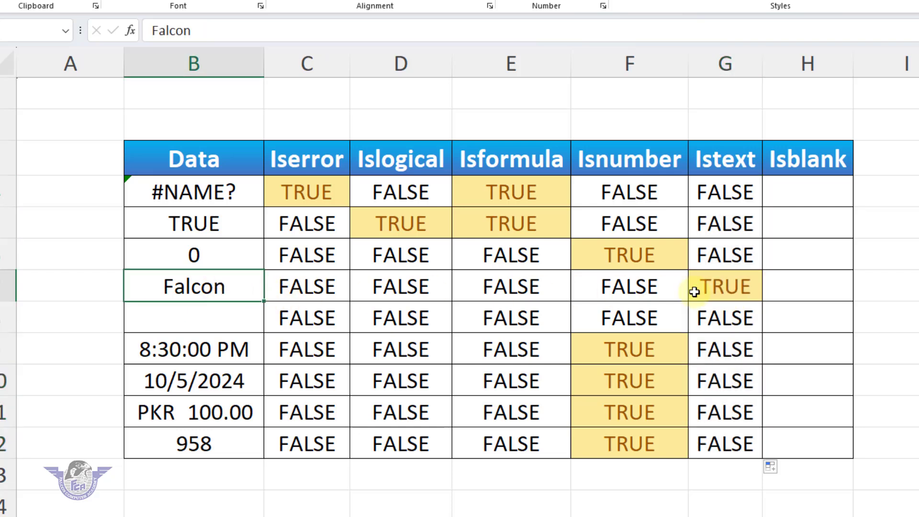
{"action": "left_click", "coordinate": [733, 289]}
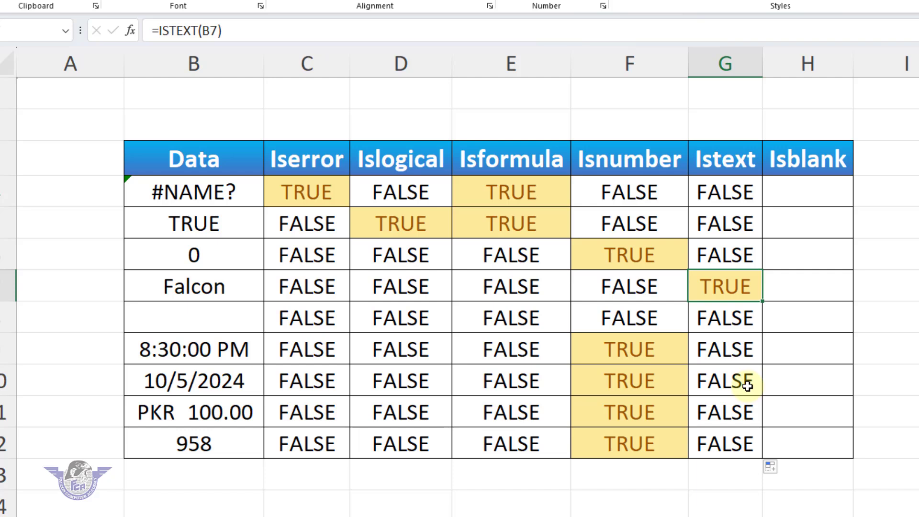
Step: Enter the formula =ISBLANK(B4) in cell H4 of the Isblank column
{"action": "left_click", "coordinate": [818, 194]}
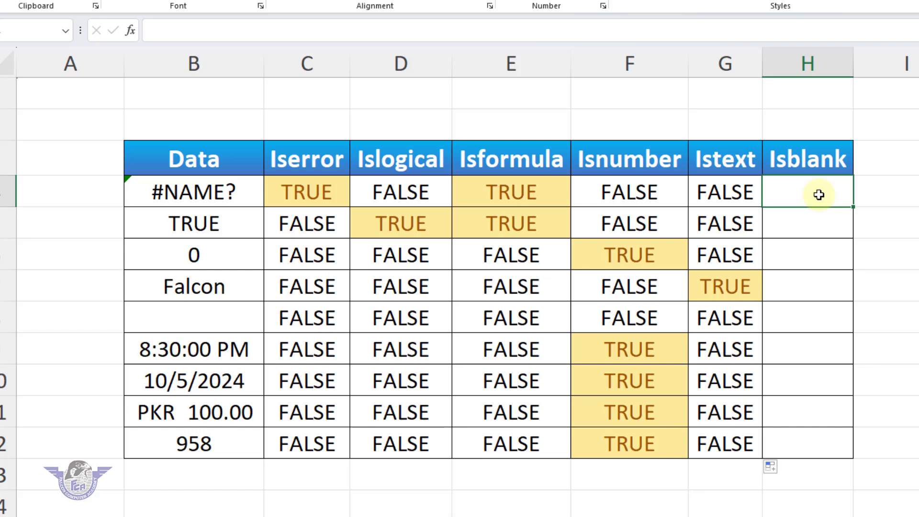
{"action": "type", "text": "="}
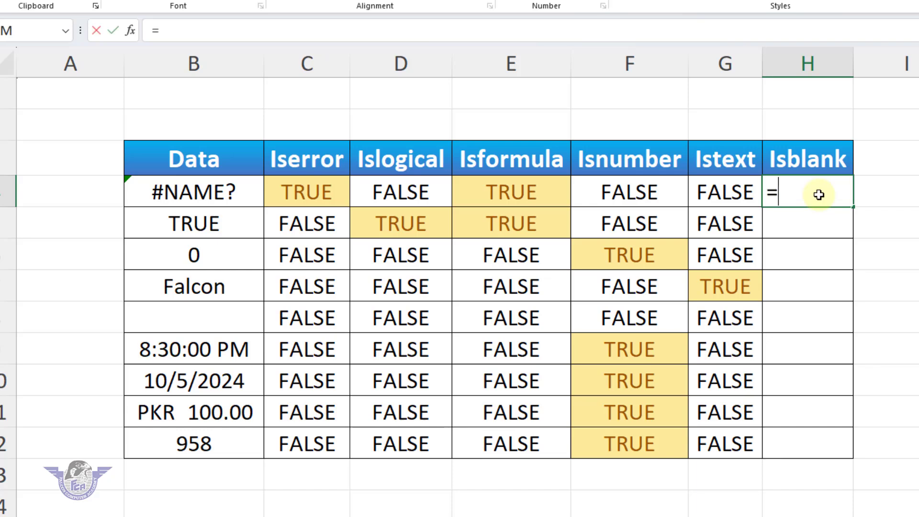
{"action": "type", "text": "isb"}
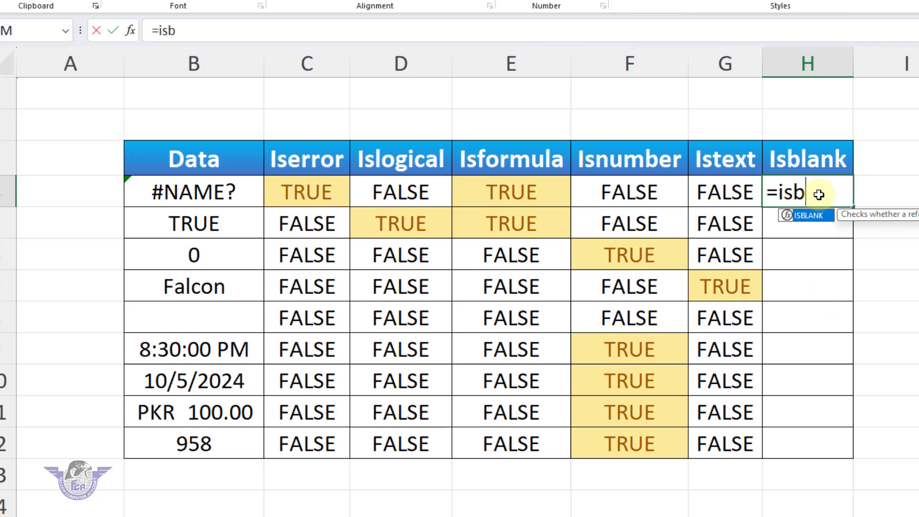
{"action": "key", "text": "Tab"}
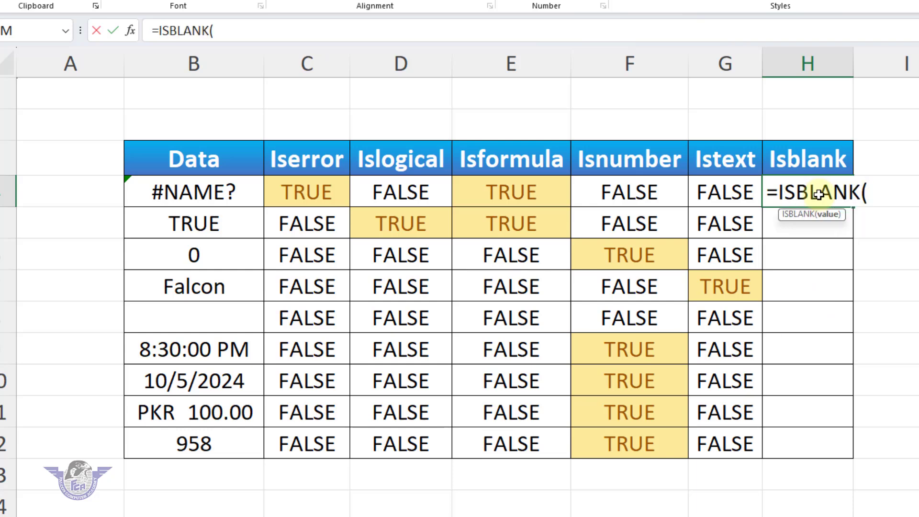
{"action": "left_click", "coordinate": [222, 195]}
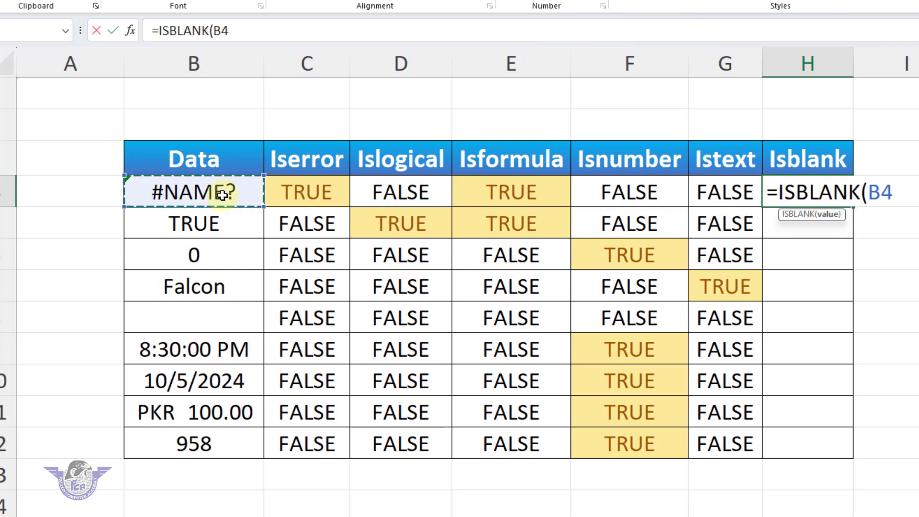
{"action": "type", "text": ")"}
{"action": "key", "text": "Return"}
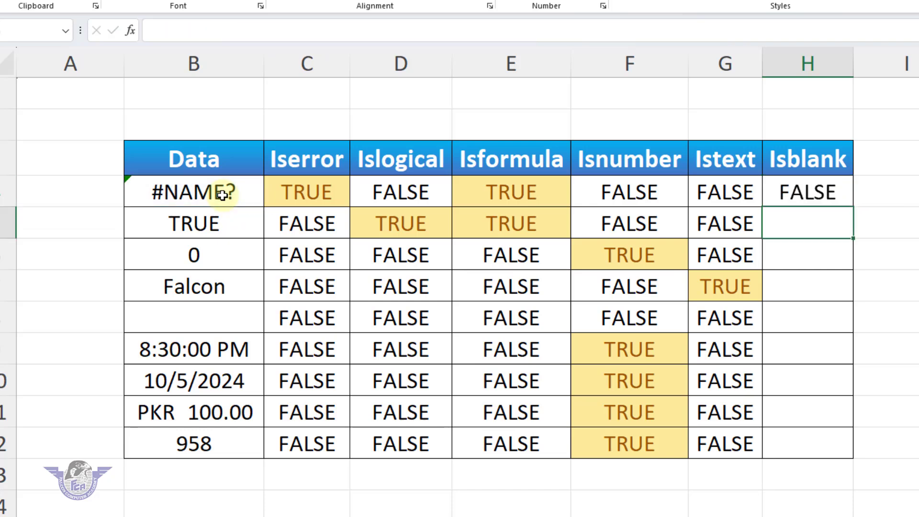
Step: Fill the ISBLANK formula from H4 down to H12, and check the result for the empty Data cell B8
{"action": "left_click", "coordinate": [804, 191]}
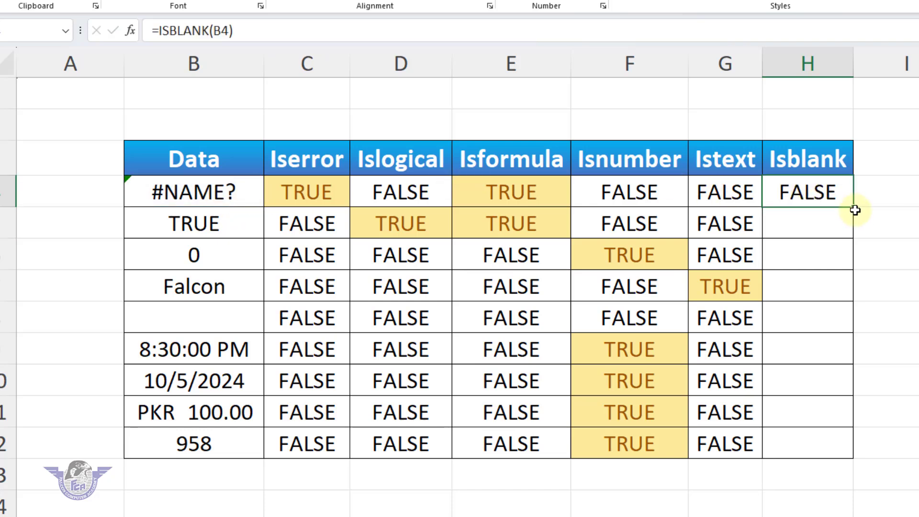
{"action": "left_click_drag", "start_coordinate": [855, 208], "coordinate": [836, 454]}
{"action": "left_click", "coordinate": [813, 325]}
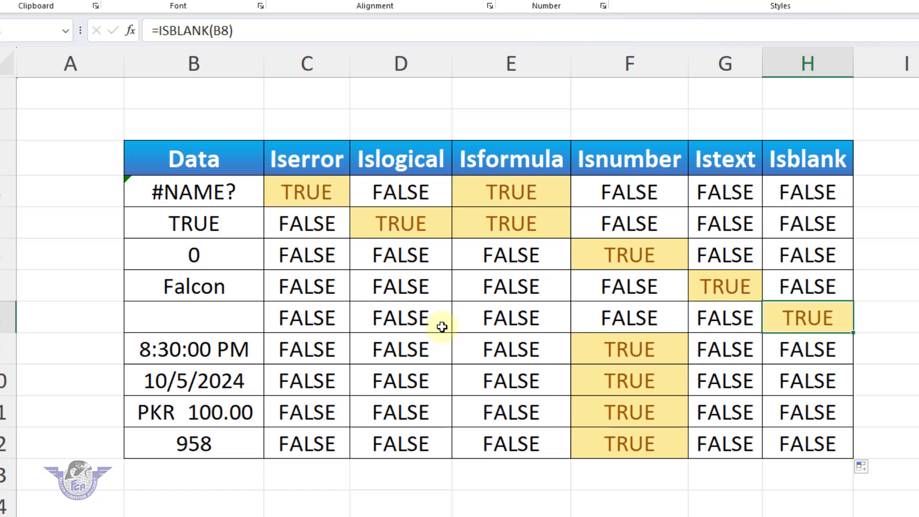
{"action": "left_click", "coordinate": [227, 319]}
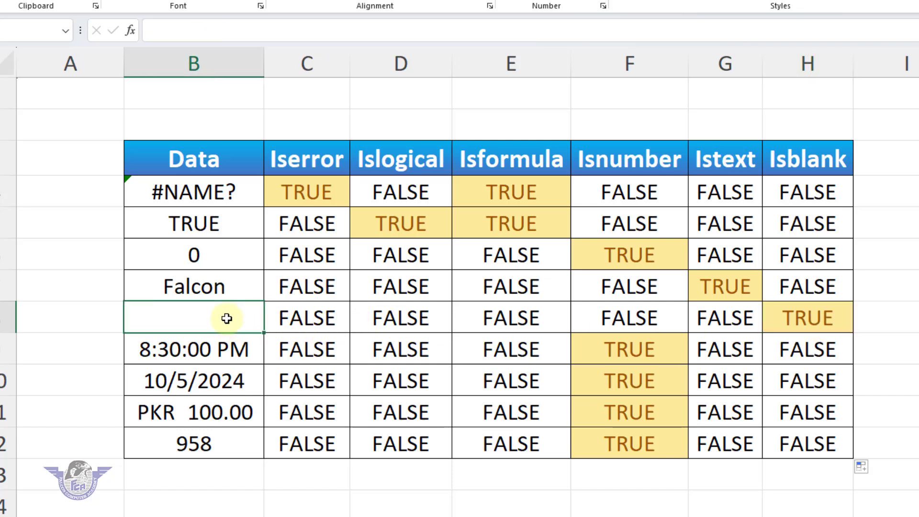
{"action": "left_click", "coordinate": [814, 314]}
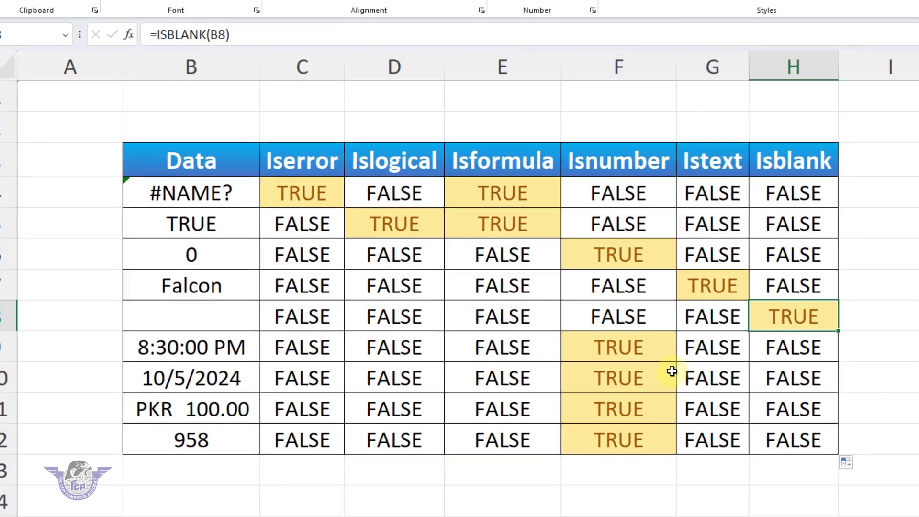